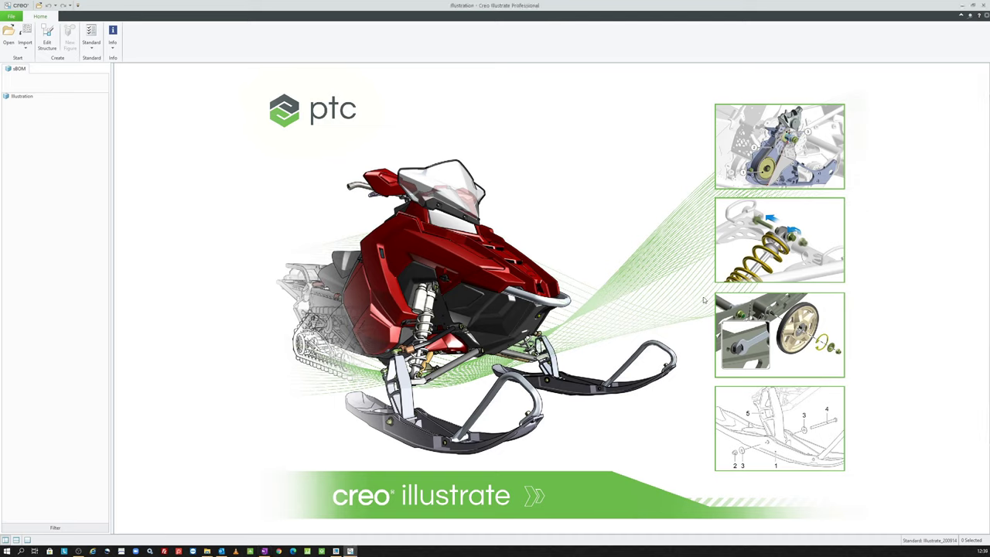
Expand the Home tab Import dropdown to reveal the Embed and Link choices.
left_click(25, 49)
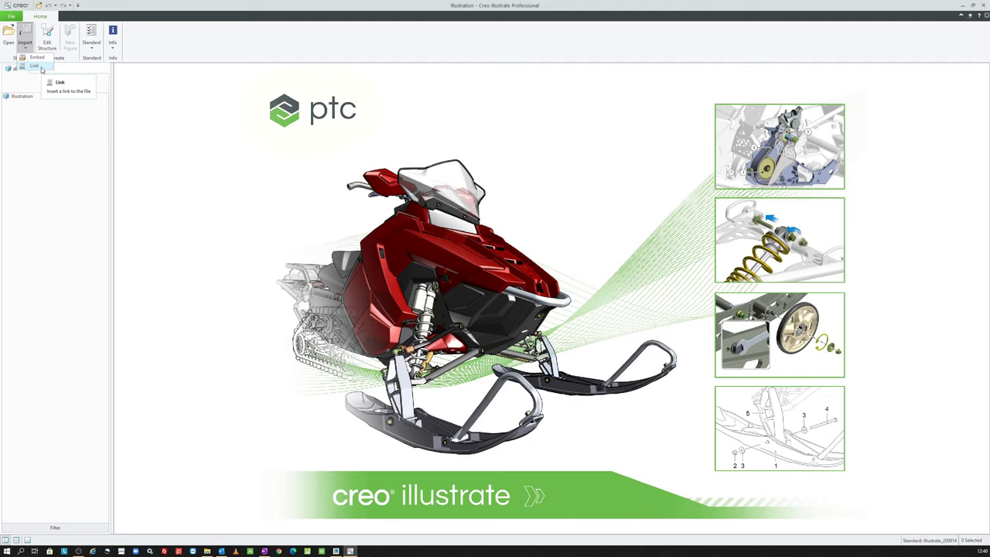
Link front_suspension_motion.pvz with default import settings and create Figure 1 from it.
left_click(41, 68)
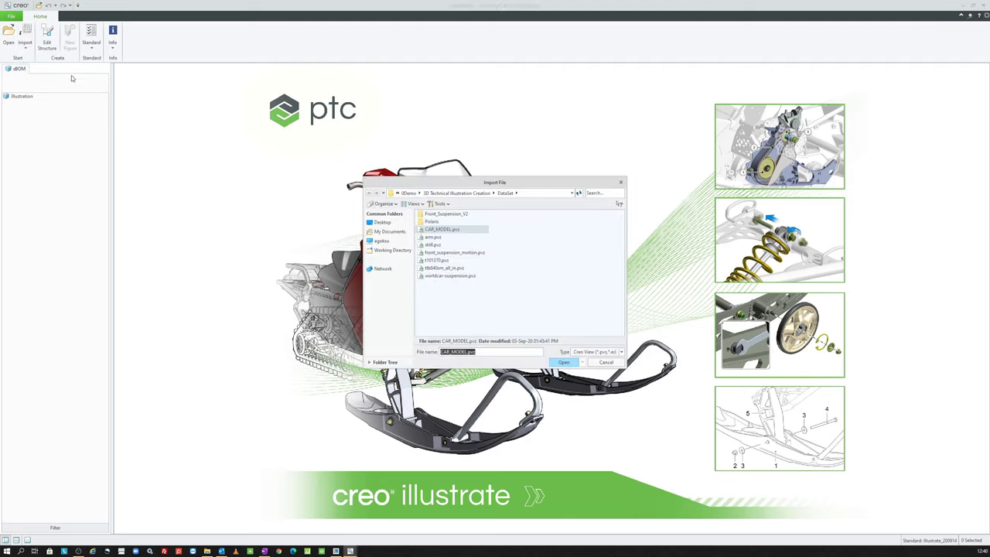
double_click(455, 257)
left_click(494, 309)
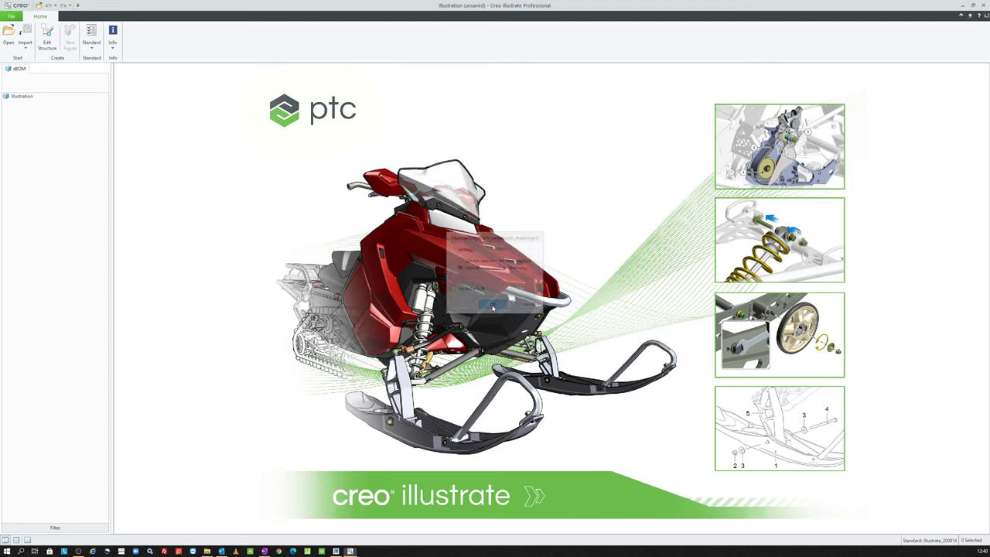
double_click(365, 176)
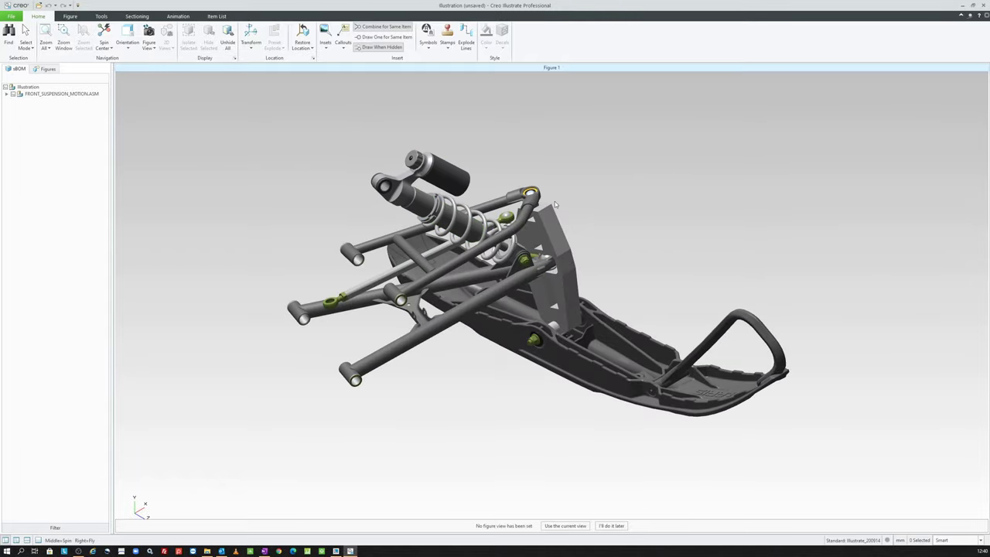
Drag the nut and washer away from the ski mount, then separate the washer from the nut.
scroll(555, 204, "up", 1)
scroll(534, 217, "up", 1)
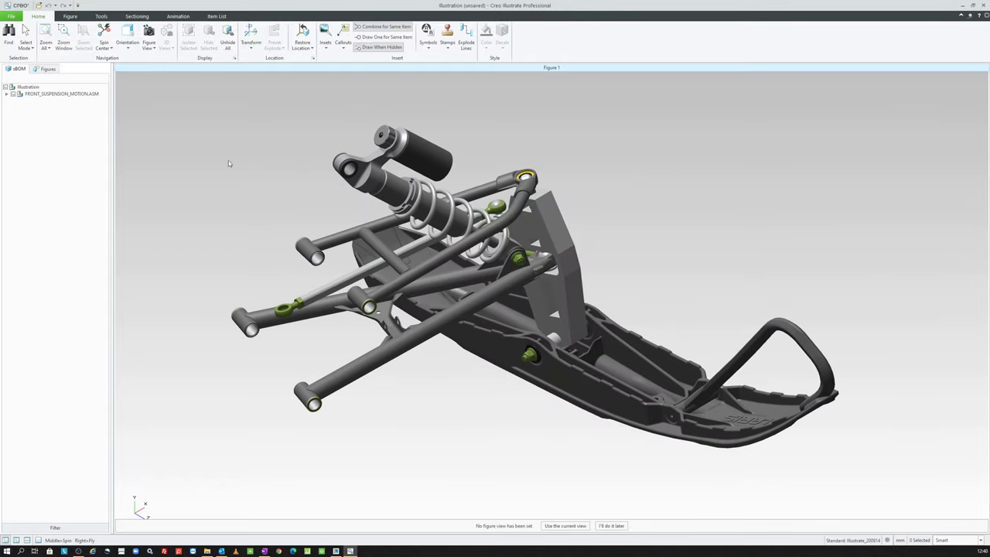
scroll(540, 390, "up", 2)
scroll(497, 312, "up", 1)
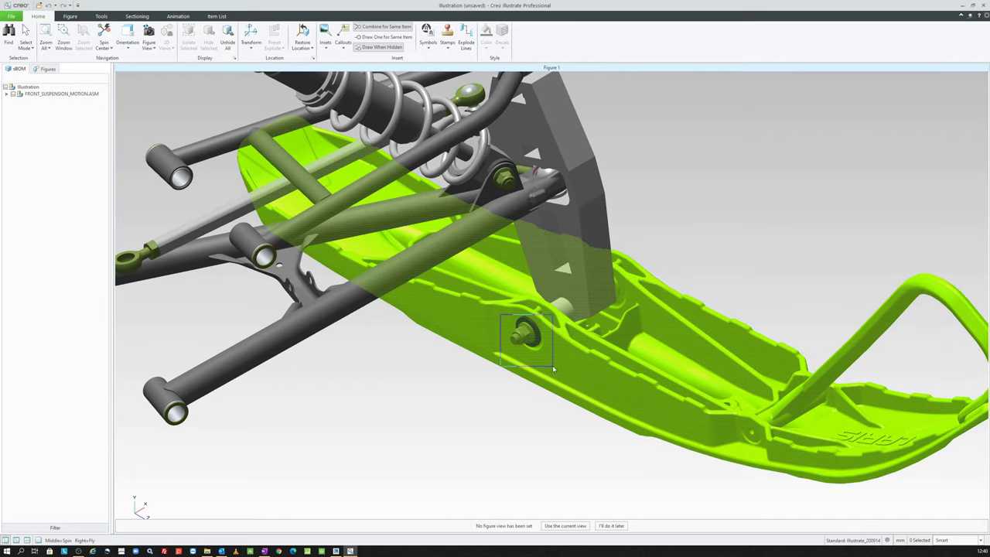
left_click(526, 334)
left_click(251, 35)
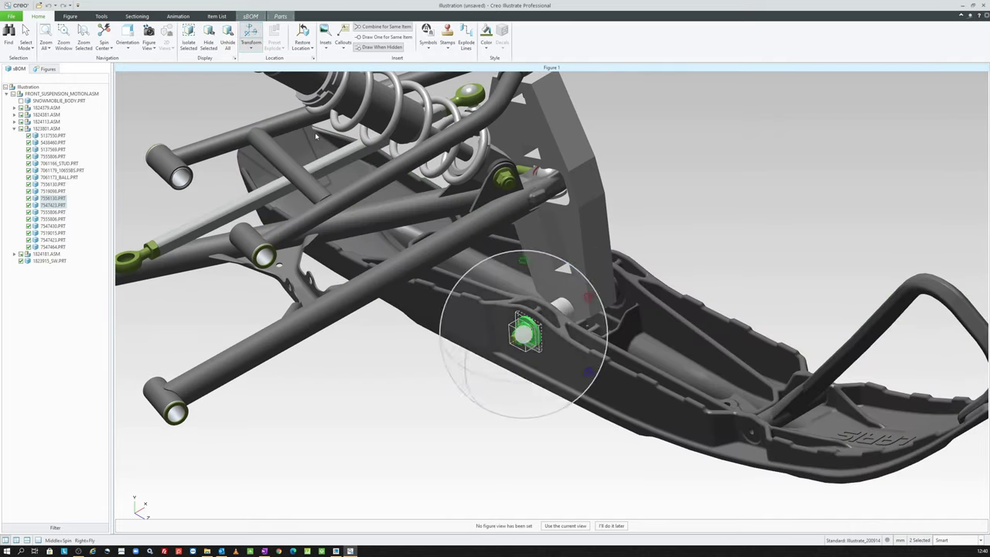
left_click_drag(591, 294, 419, 416)
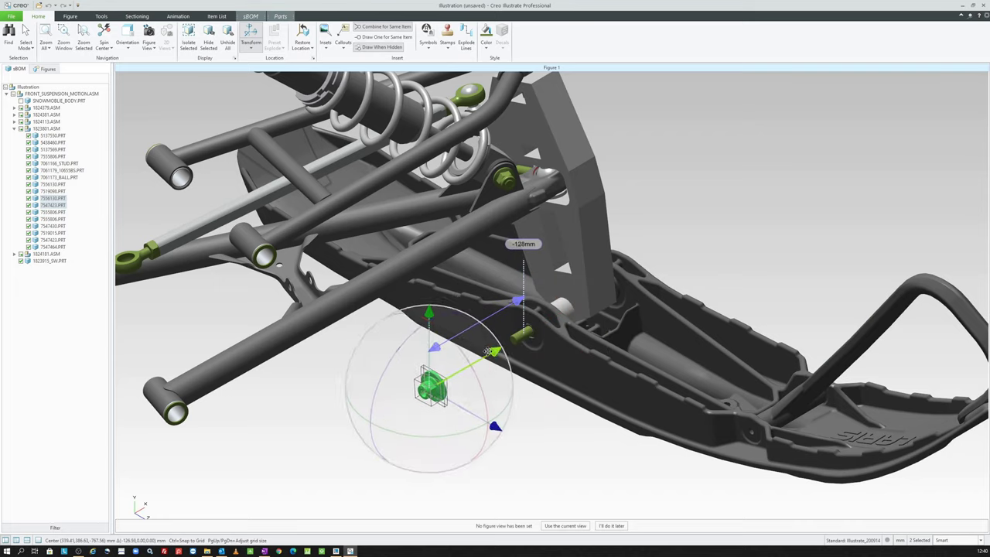
left_click(384, 415)
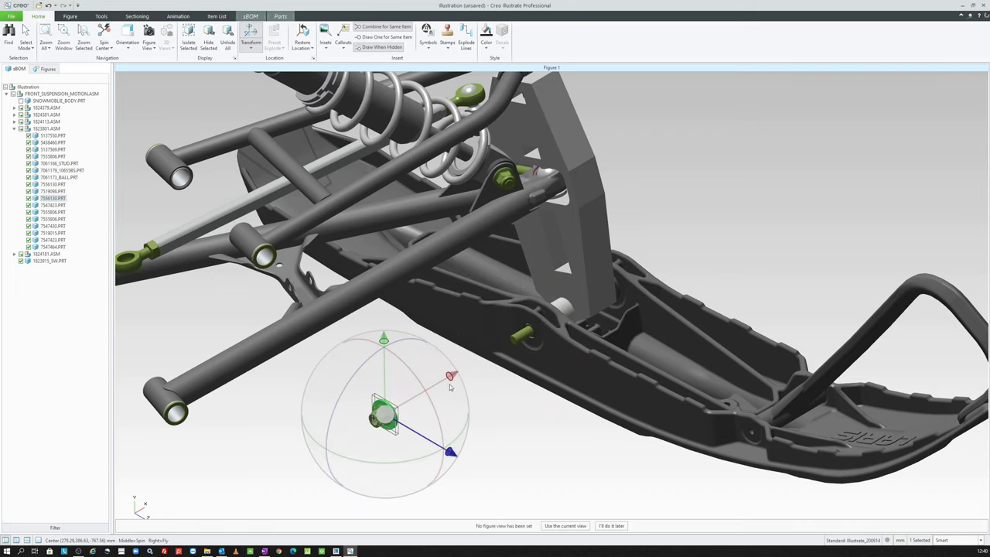
mouse_move(450, 376)
left_mouse_down()
mouse_move(505, 339)
mouse_move(427, 382)
left_mouse_up()
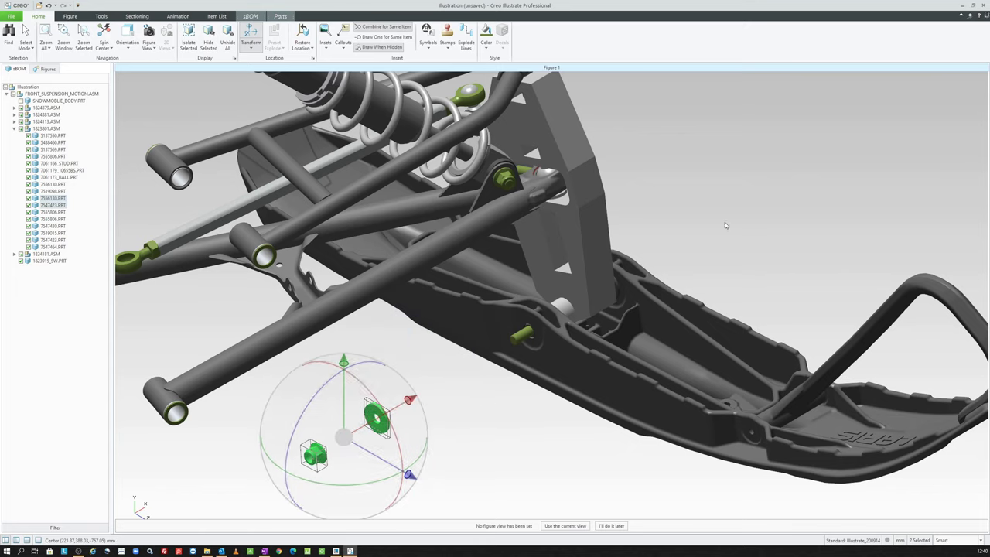
left_click(495, 372)
Pull the bushing out of the ski mount and drop the ski well below the suspension.
left_click(567, 310)
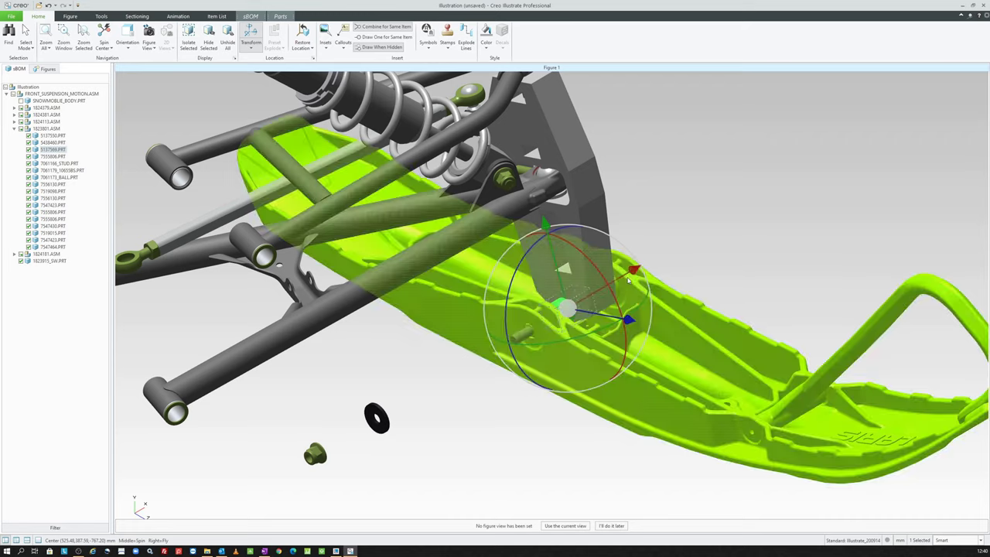
left_click_drag(634, 271, 515, 329)
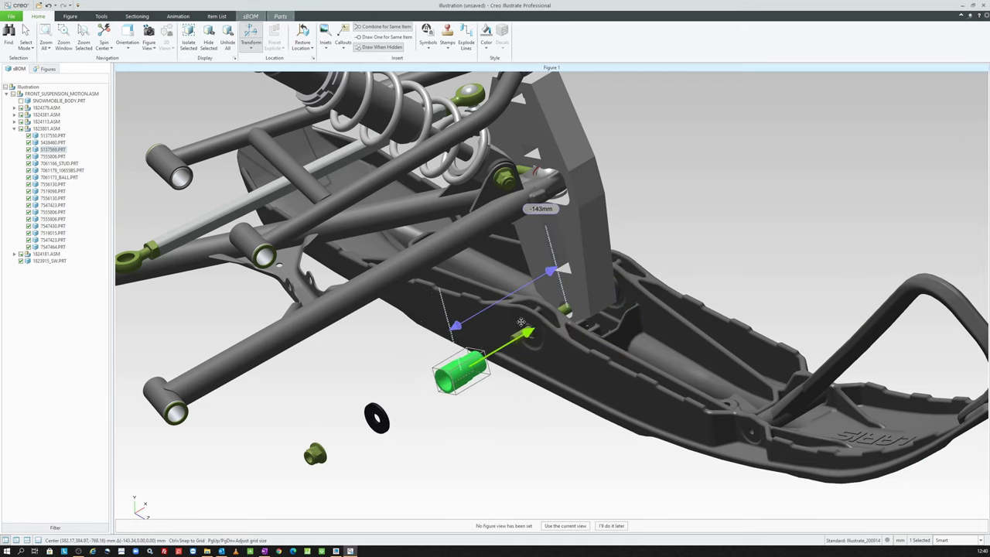
left_click(591, 352)
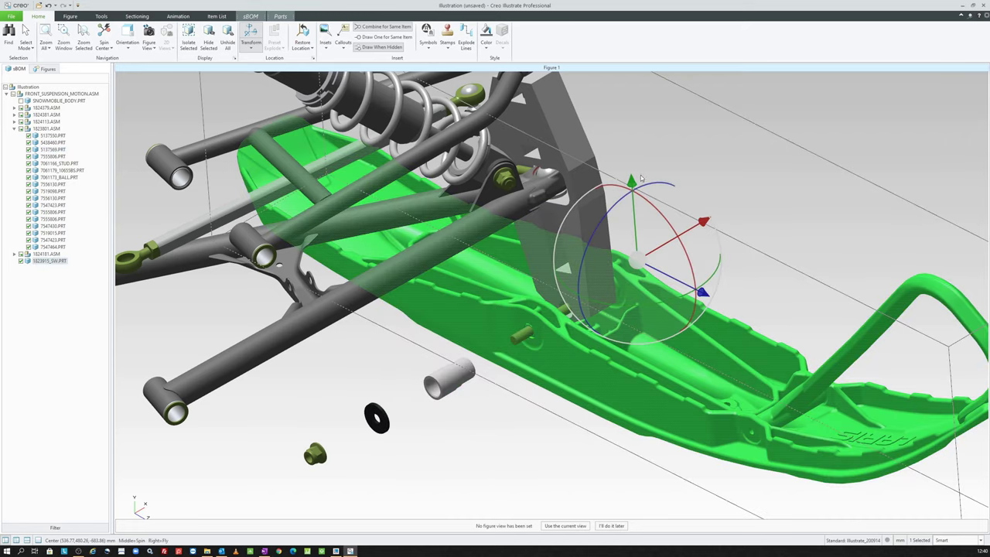
left_click_drag(633, 181, 597, 407)
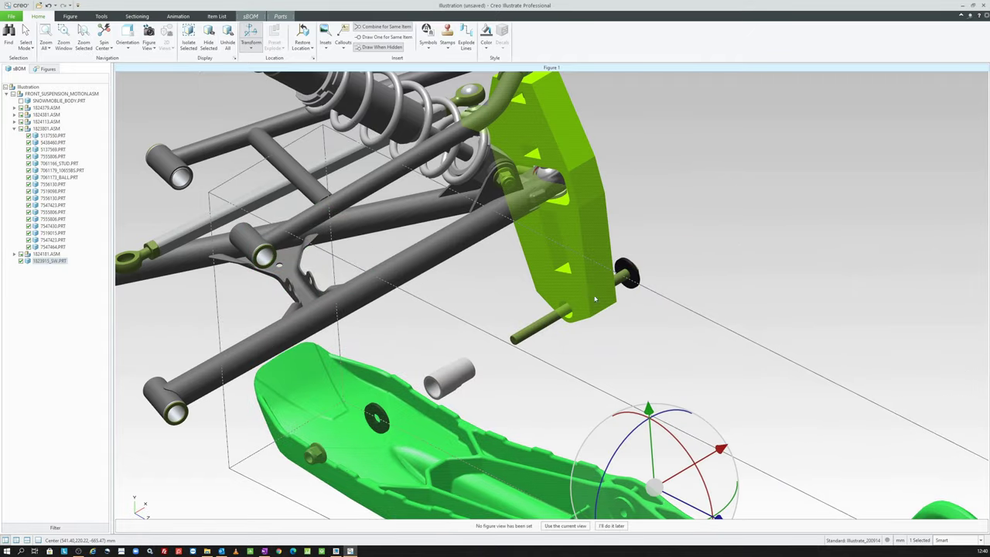
middle_click_drag(595, 300, 479, 259)
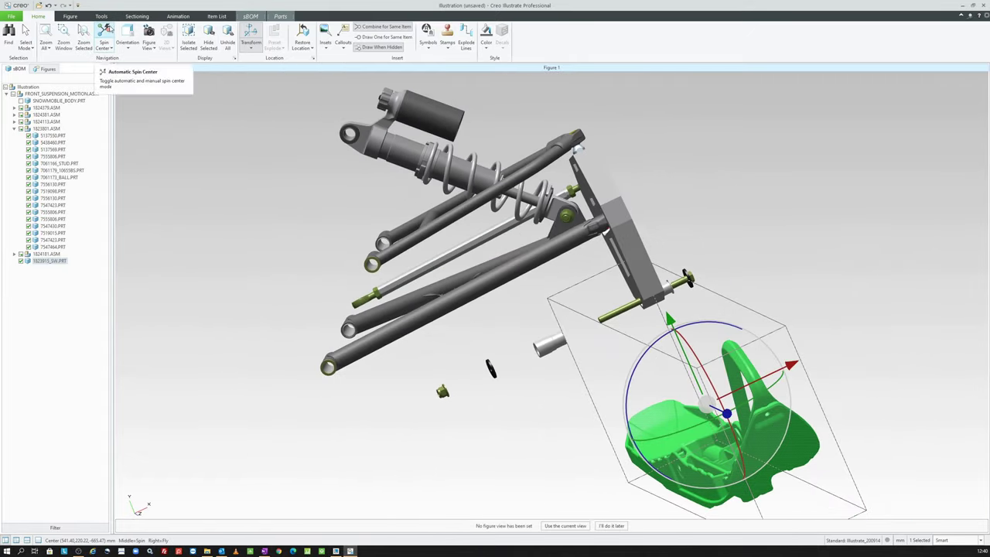
Pull the bolt assembly out to the lower right and slide its spacer back along the bolt.
left_click(104, 32)
middle_click_drag(541, 309, 646, 301)
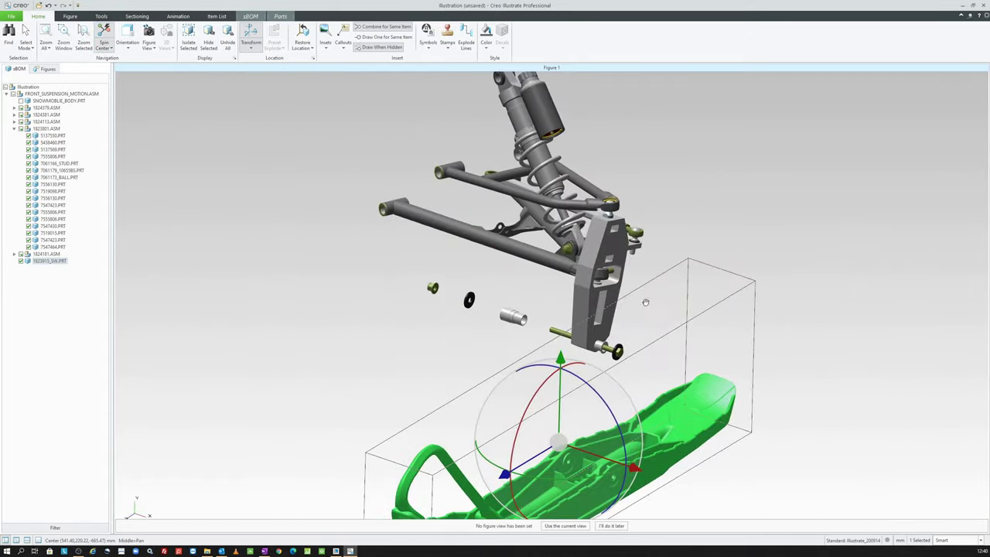
scroll(619, 302, "down", 2)
scroll(557, 304, "down", 2)
scroll(515, 305, "down", 2)
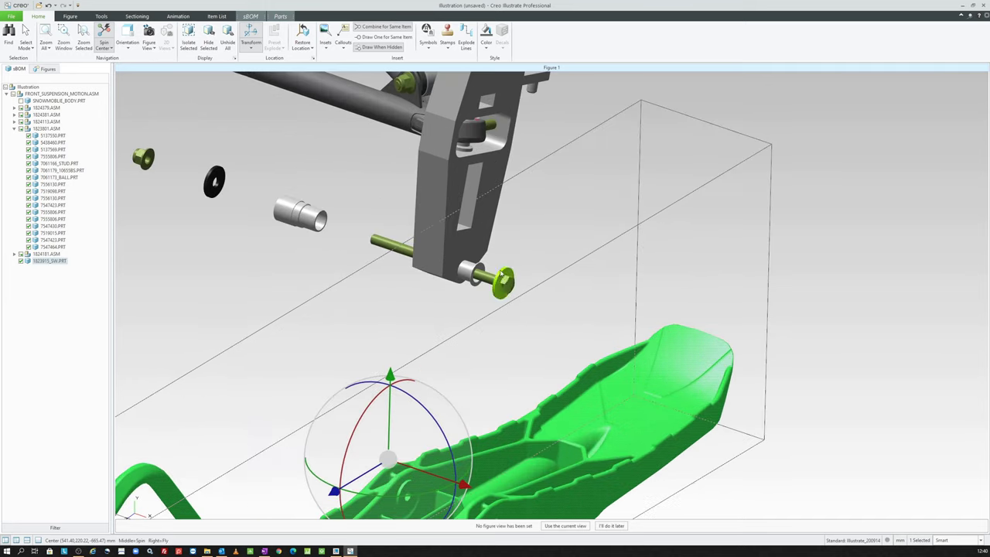
left_click(517, 288)
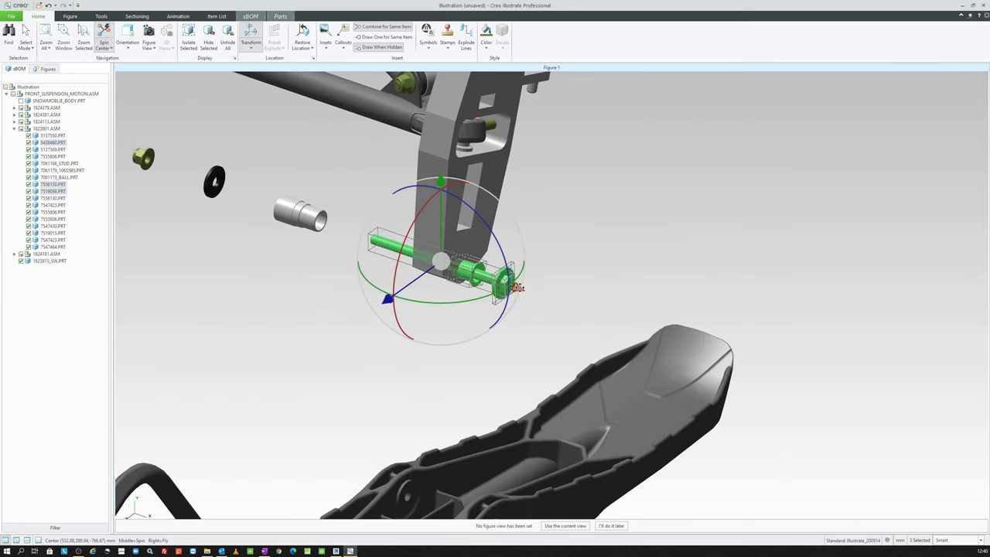
left_click_drag(517, 288, 892, 415)
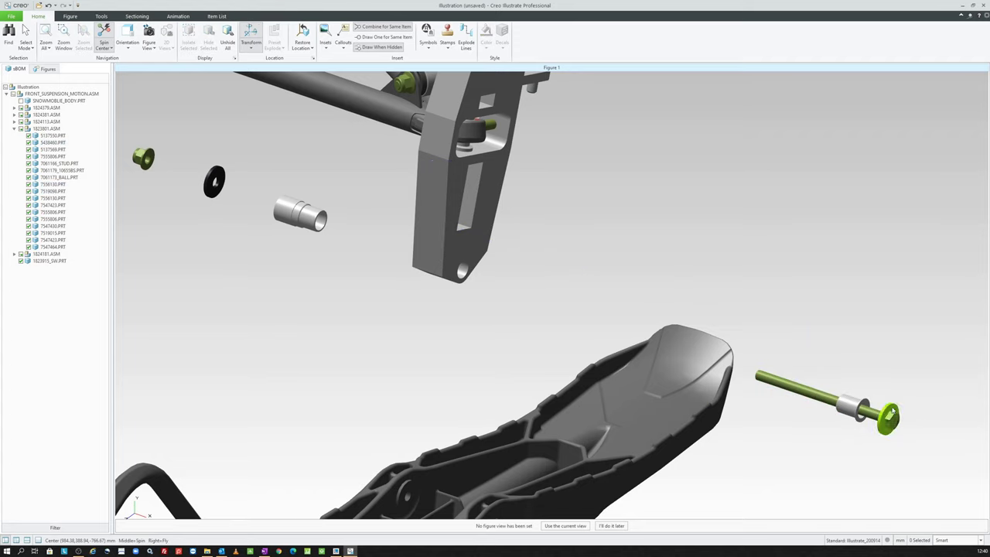
left_click(850, 405)
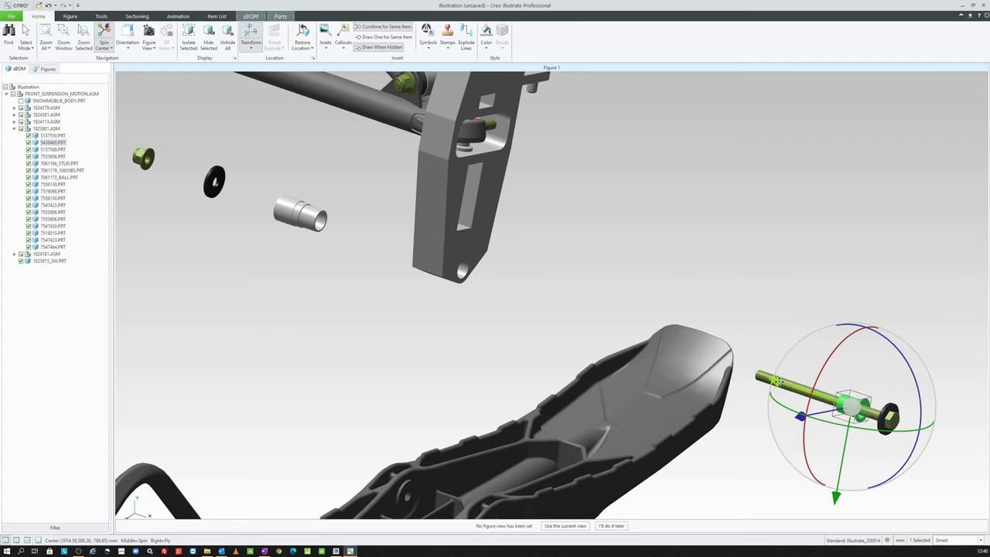
left_click_drag(779, 381, 533, 274)
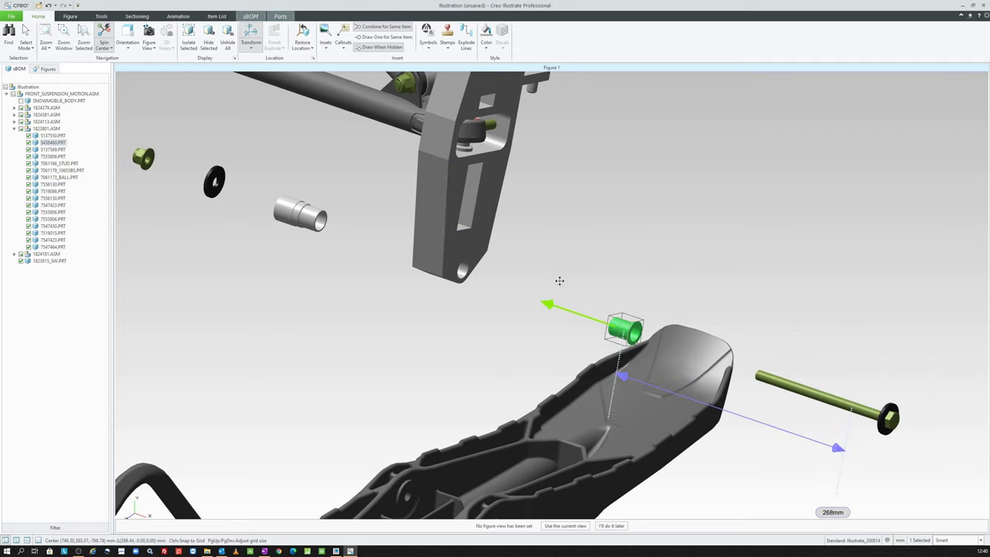
Slide the nut 225 mm along the bolt toward the ski and review the exploded layout.
left_click(898, 411)
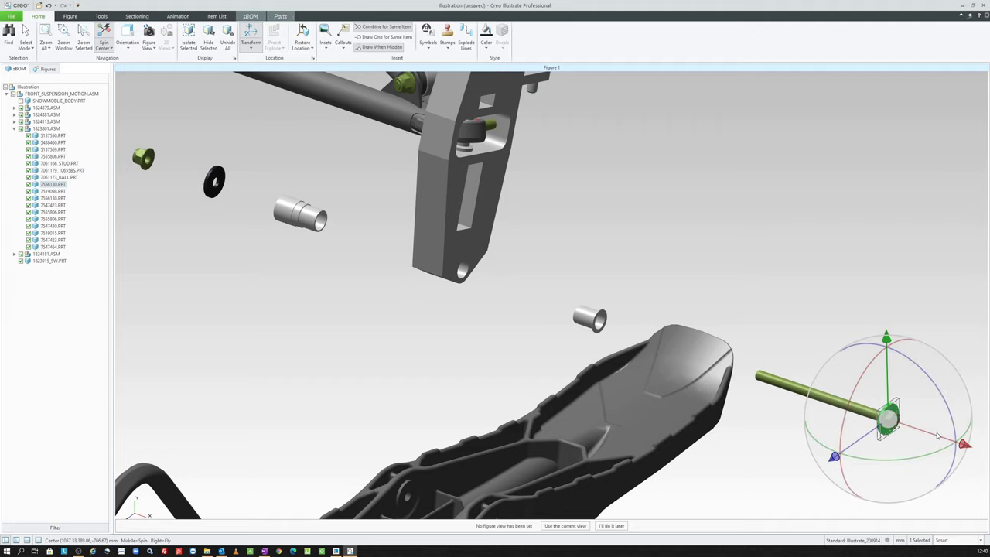
left_click(933, 436)
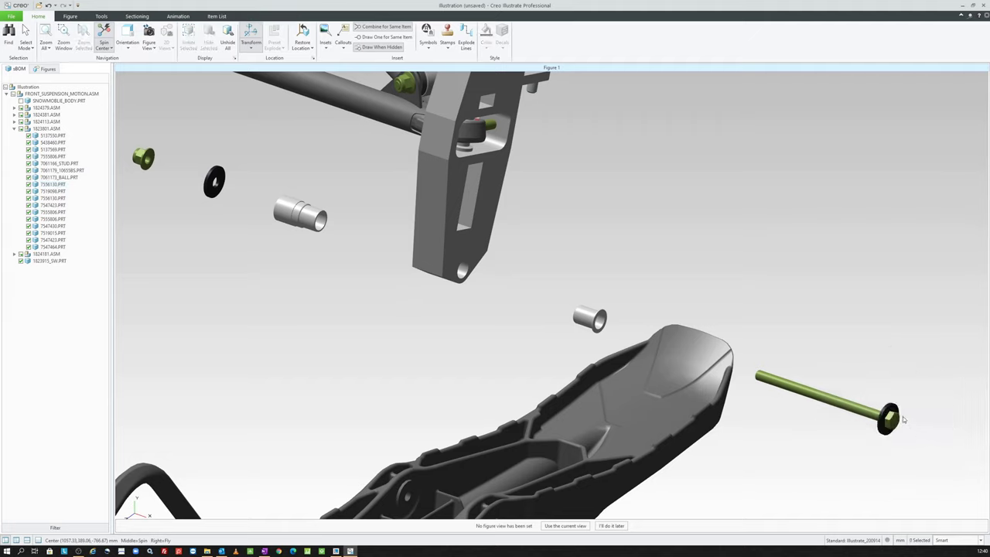
left_click(899, 417)
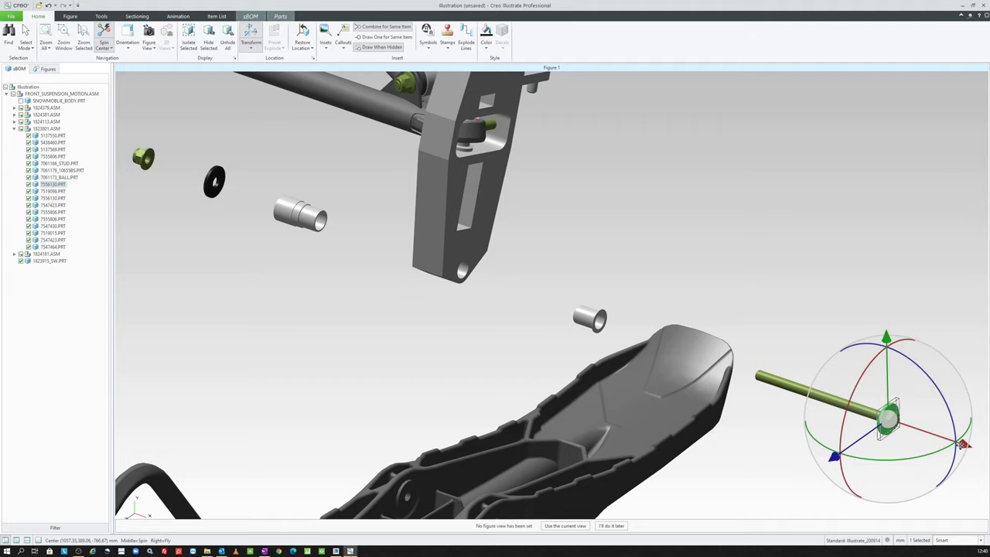
left_click_drag(963, 444, 781, 355)
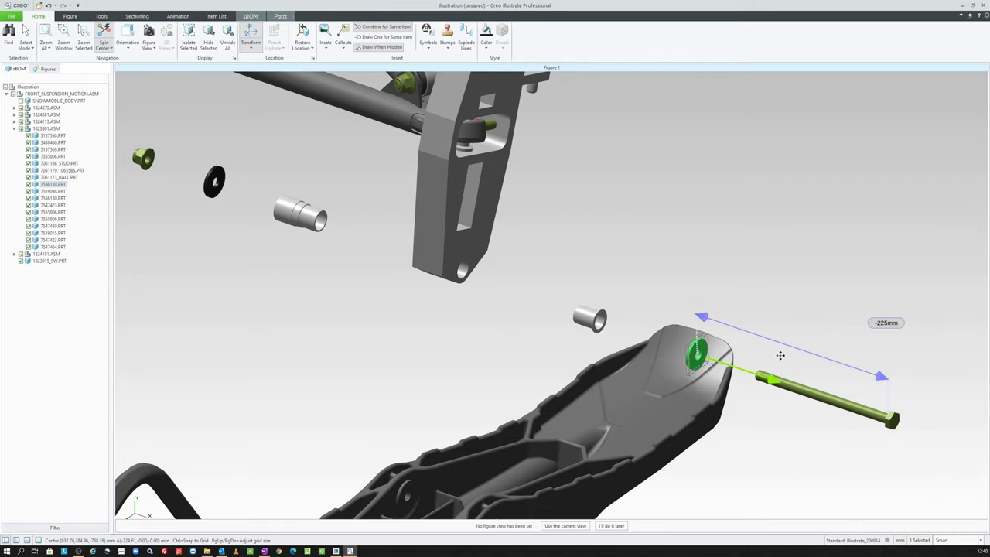
mouse_move(582, 246)
middle_mouse_down()
mouse_move(449, 255)
mouse_move(529, 267)
middle_mouse_up()
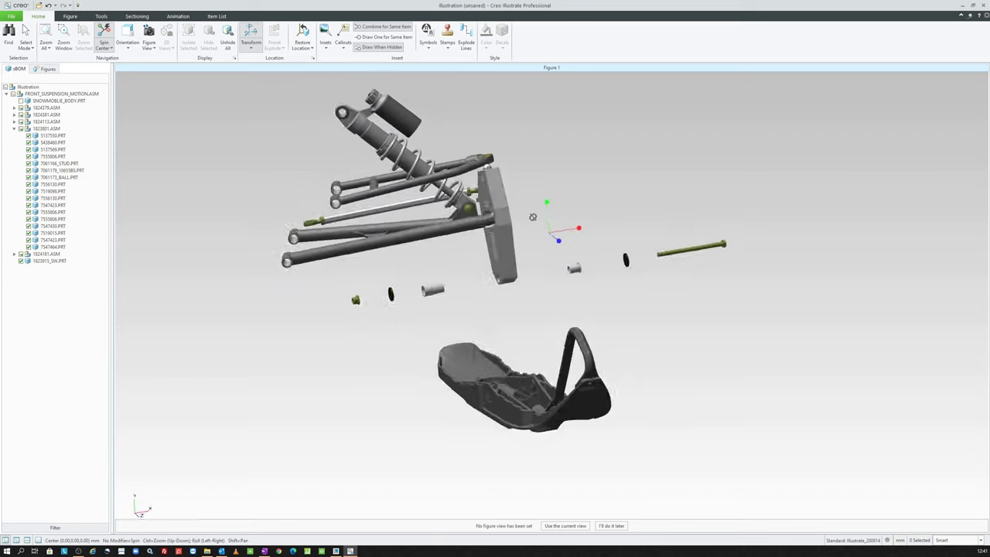
middle_click_drag(533, 217, 511, 224)
Show Figure 1 as a thumbnail in the Figures list with the assembly spun to a new angle.
left_click(43, 69)
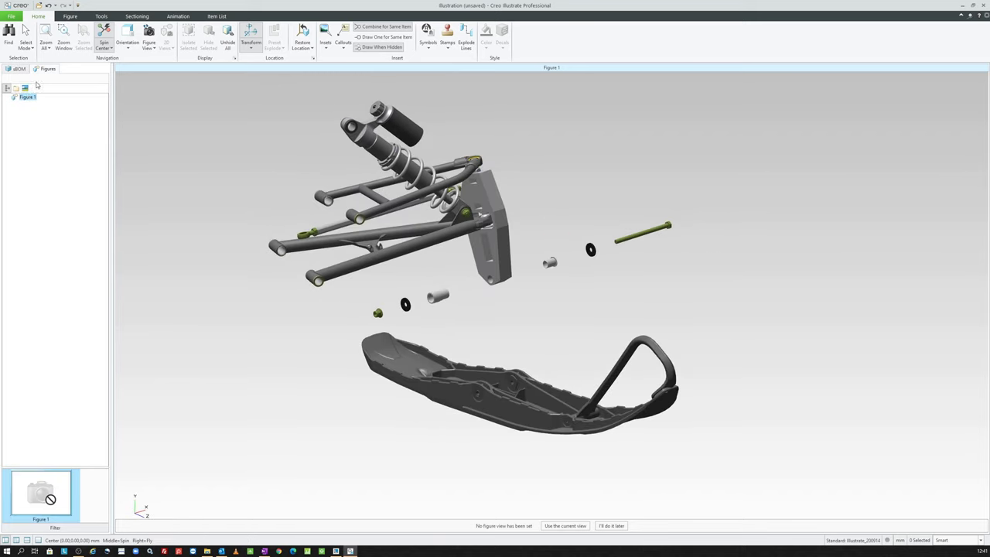
left_click(25, 88)
mouse_move(387, 144)
middle_mouse_down()
mouse_move(441, 286)
mouse_move(485, 209)
middle_mouse_up()
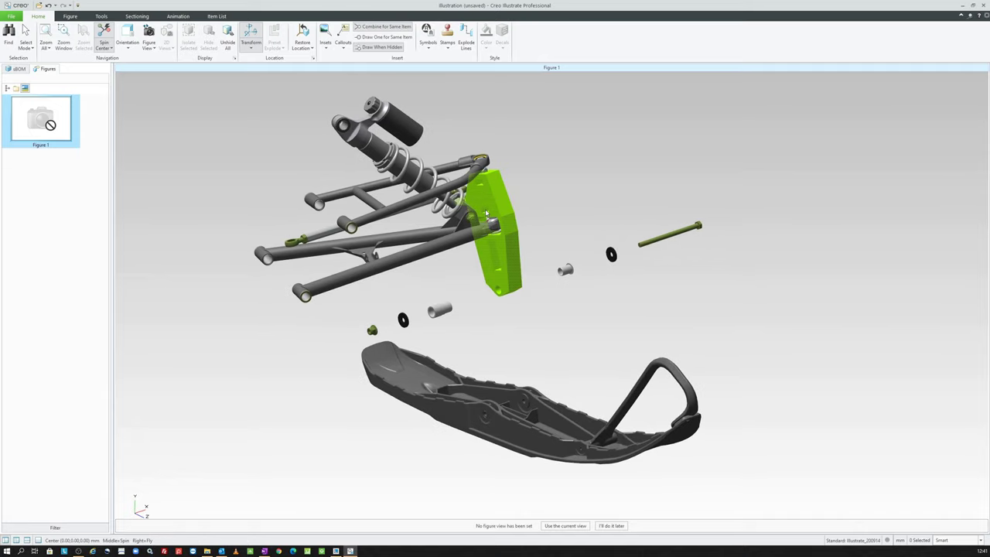
left_click(70, 16)
Switch Figure 1 to HLR render mode and move the ski down about 30 mm.
left_click(140, 35)
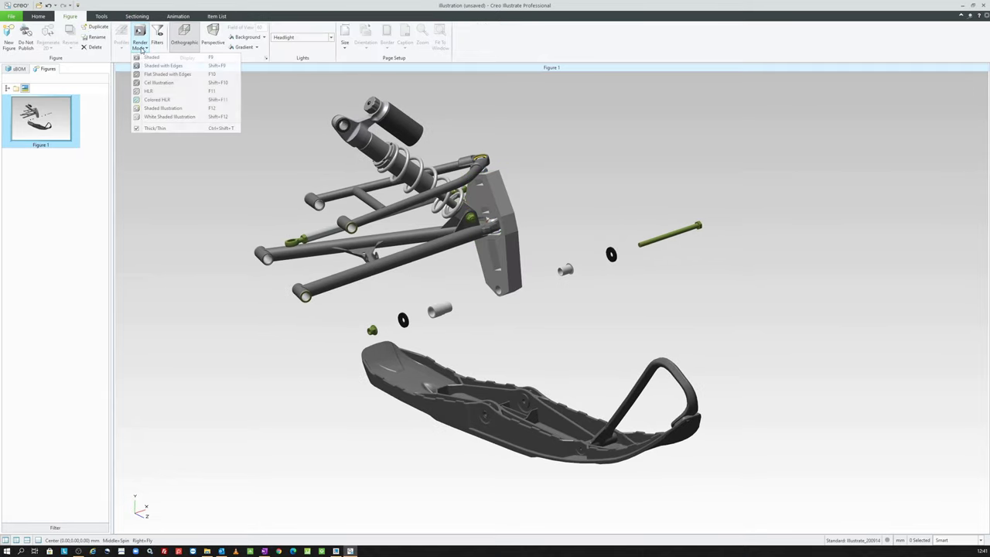
left_click(180, 92)
middle_click_drag(452, 125, 483, 170)
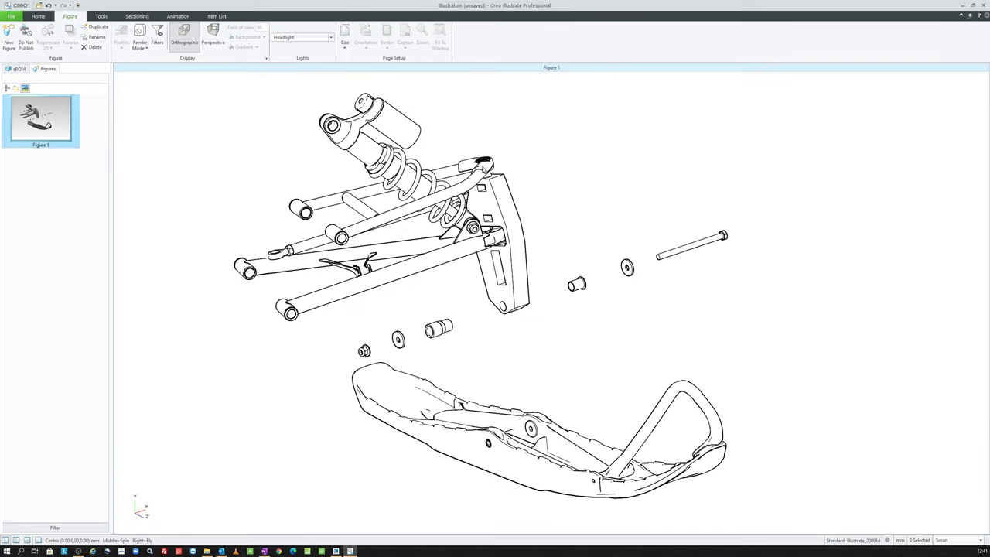
left_click(510, 410)
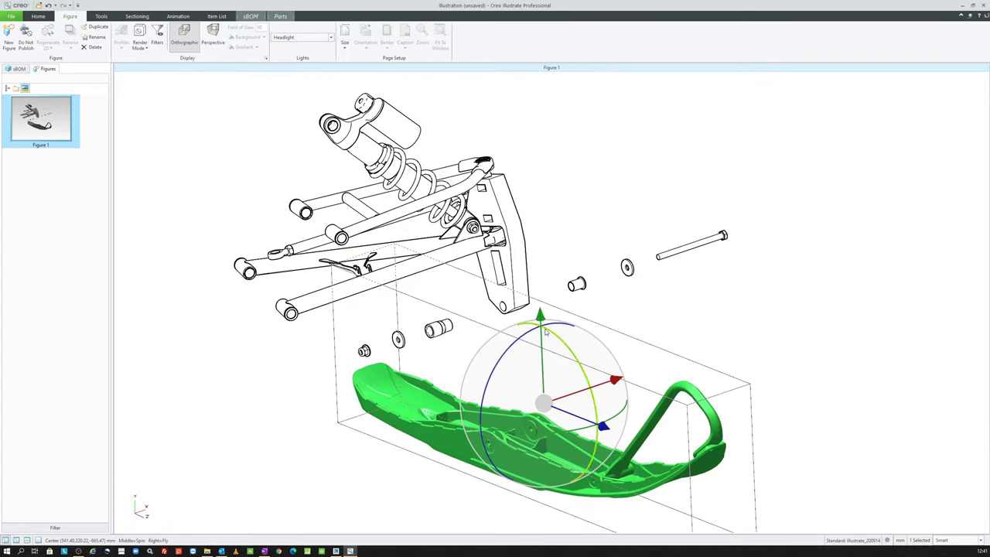
left_click_drag(542, 315, 540, 328)
left_click(577, 217)
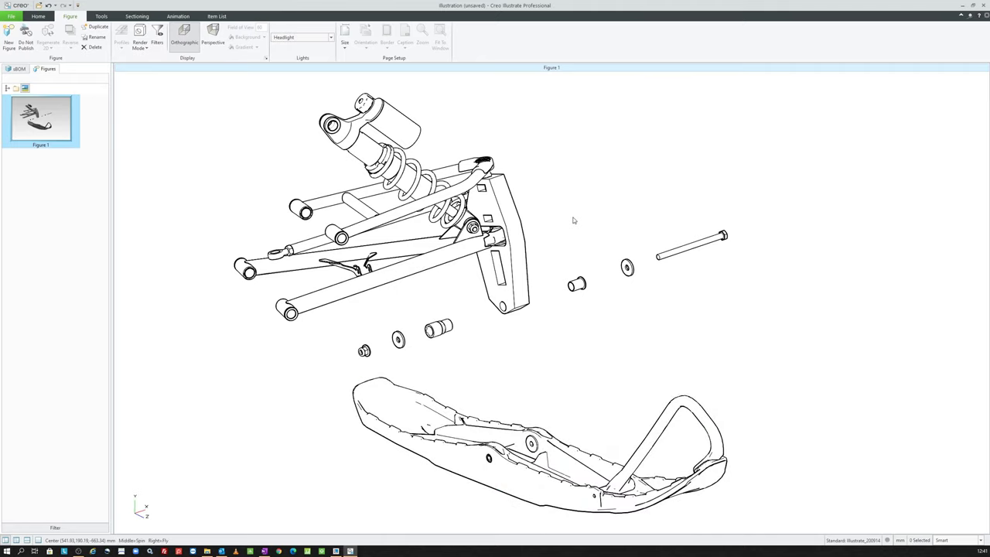
middle_click_drag(580, 220, 572, 211, "shift")
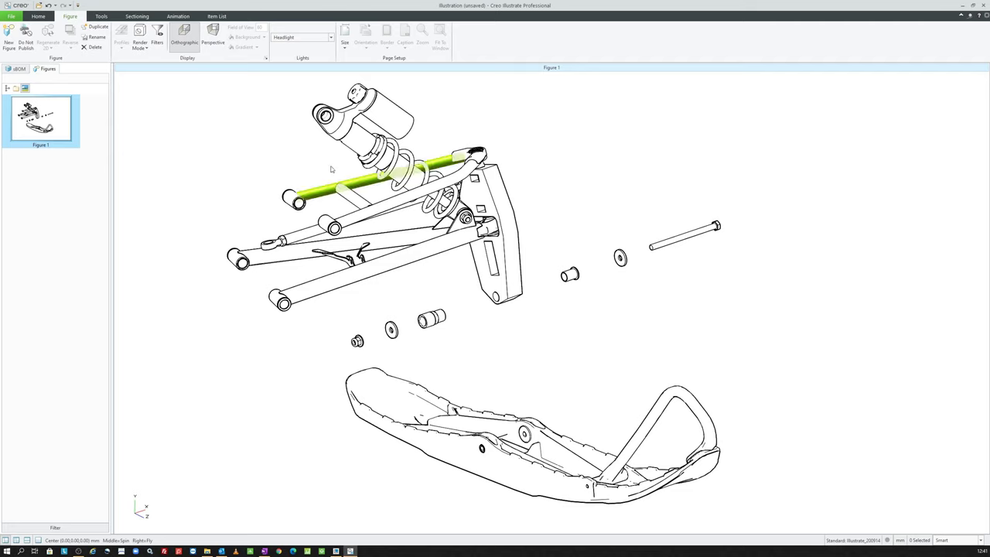
left_click(11, 16)
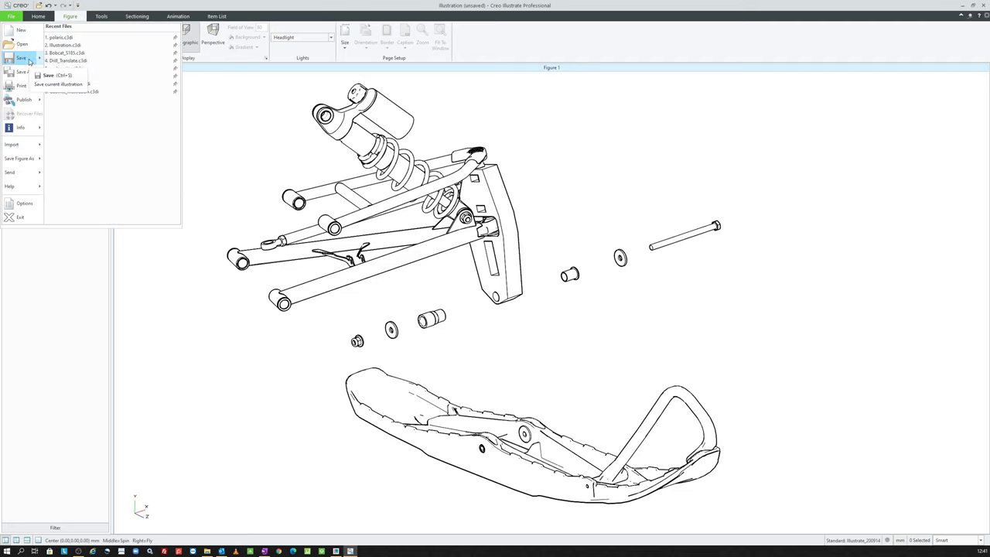
left_click(24, 71)
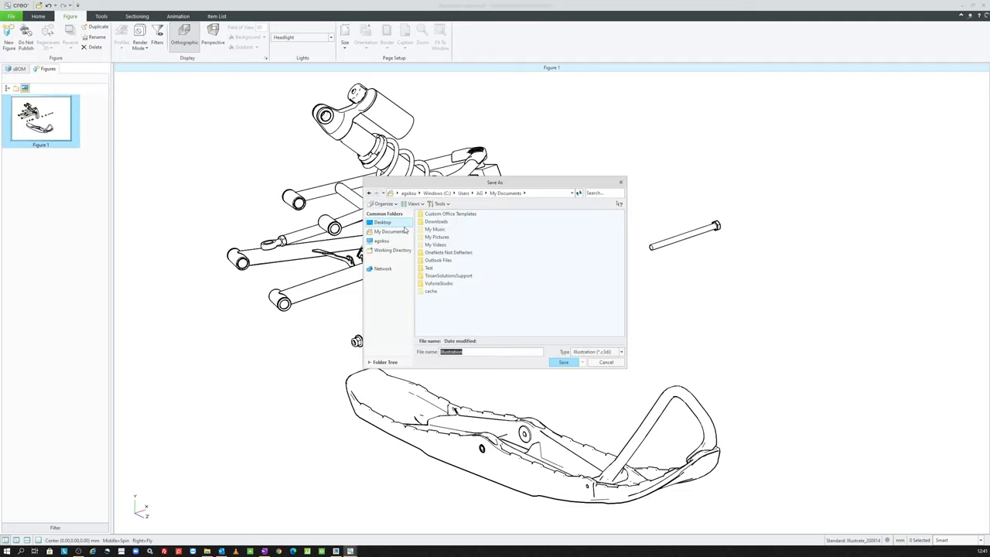
left_click(402, 226)
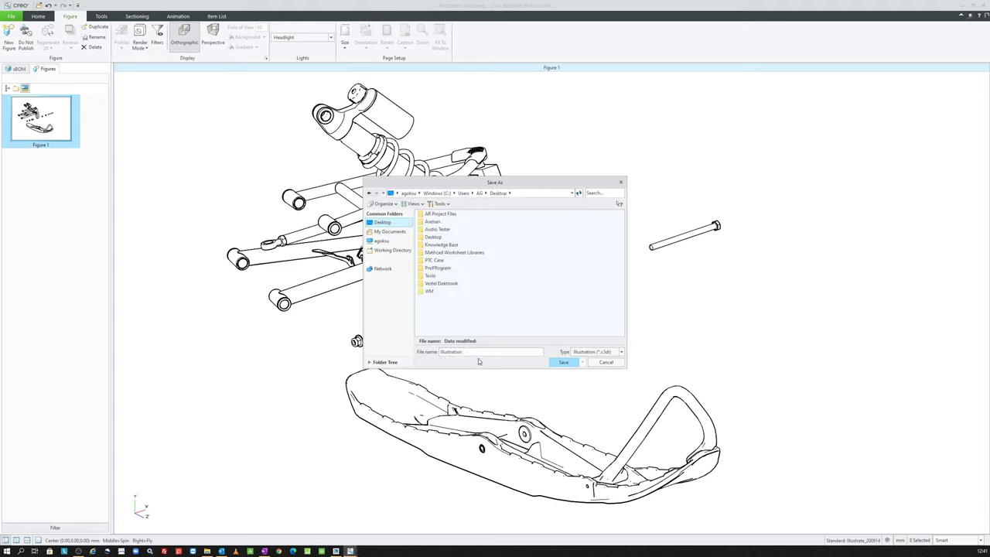
left_click(479, 351)
double_click(479, 351)
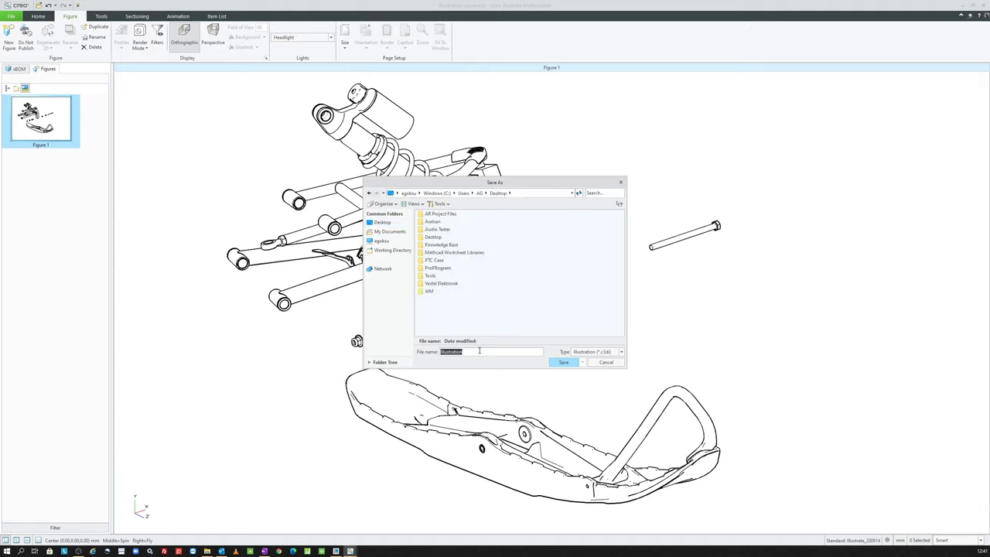
type("poin")
left_click(564, 363)
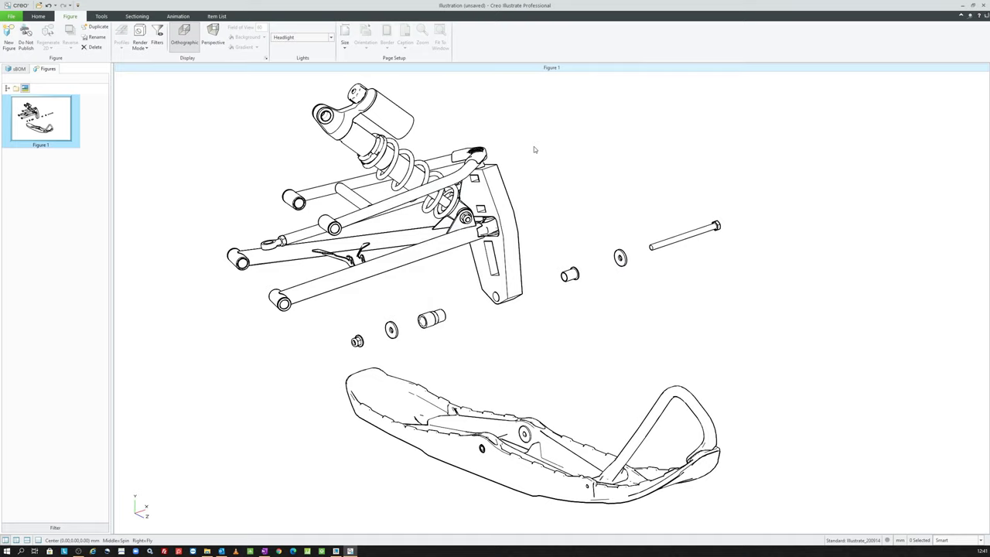
Open front_suspension_motion.asm as Master Rep in Creo Parametric and orbit to a side view.
left_click(337, 552)
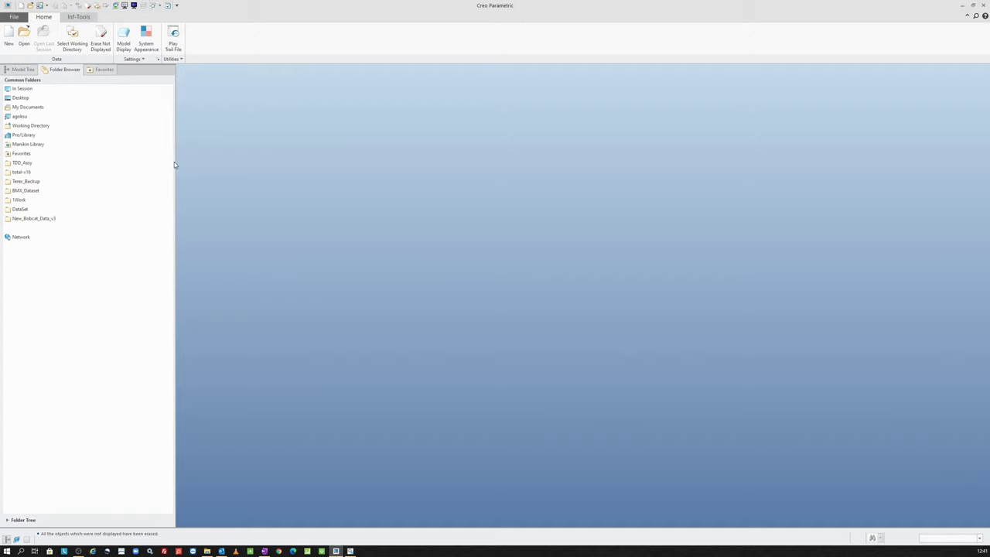
left_click_drag(176, 161, 116, 161)
left_click(24, 37)
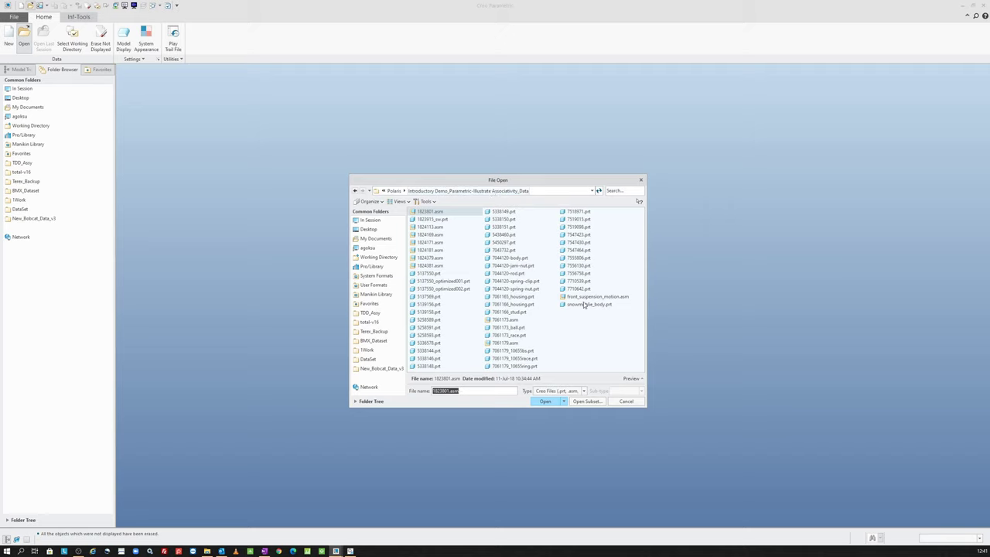
left_click(587, 297)
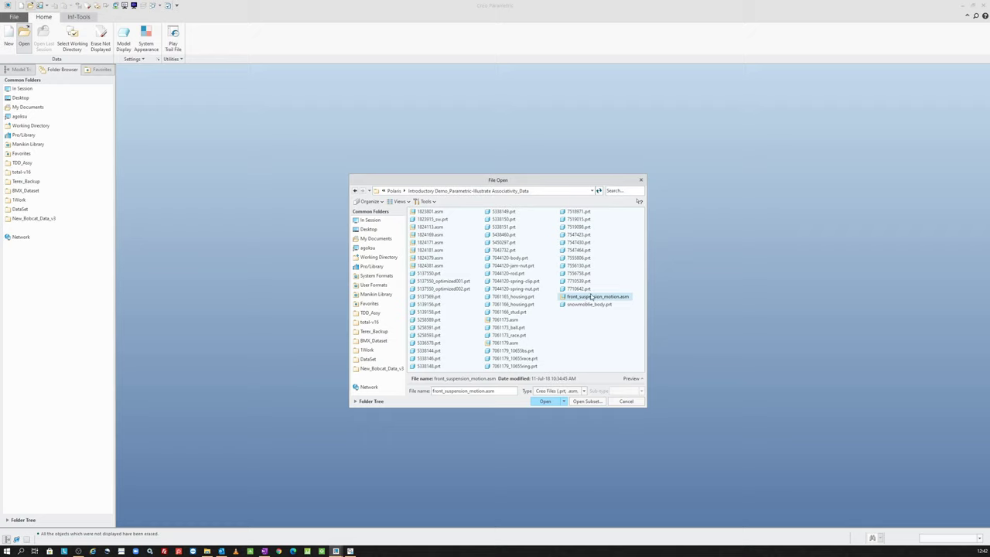
double_click(592, 298)
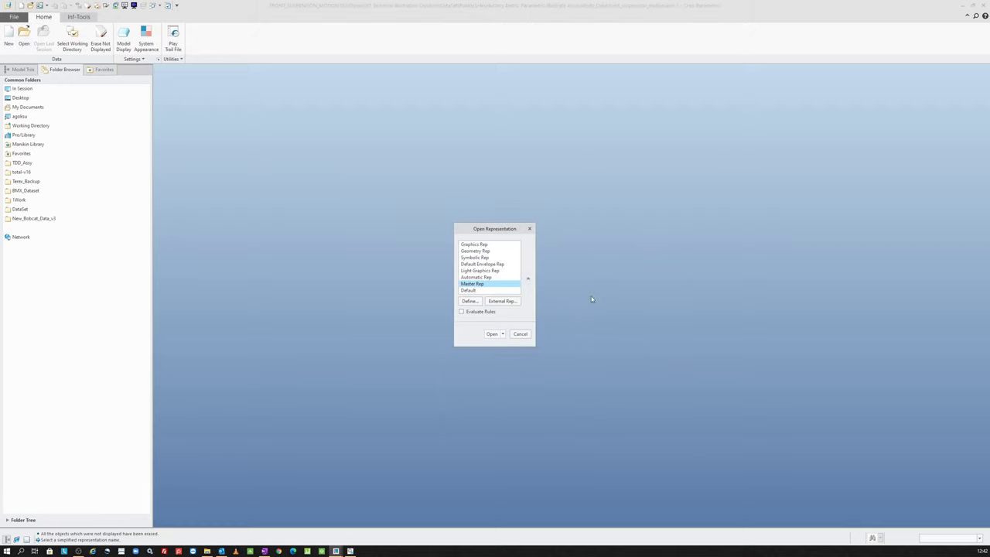
double_click(499, 258)
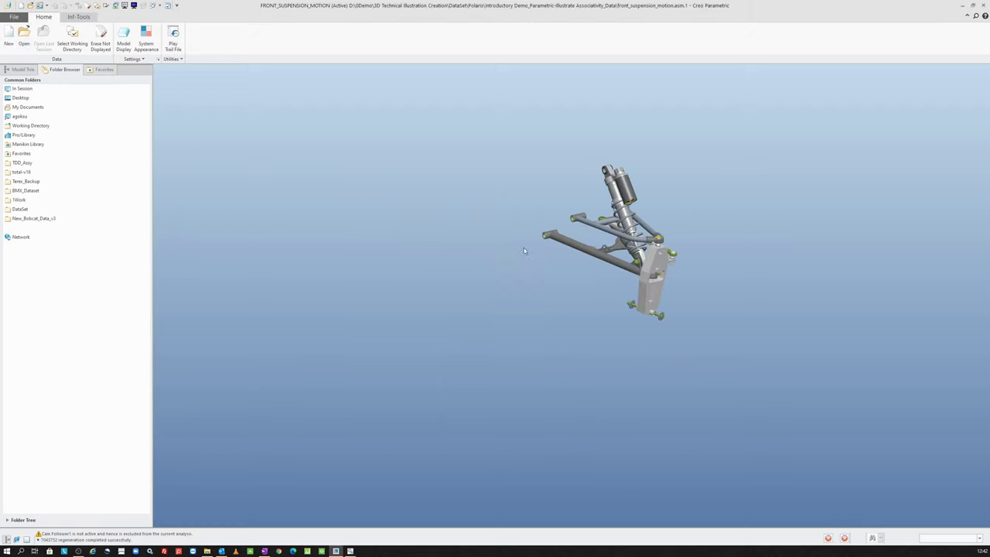
mouse_move(749, 248)
middle_mouse_down()
mouse_move(552, 254)
mouse_move(551, 304)
middle_mouse_up()
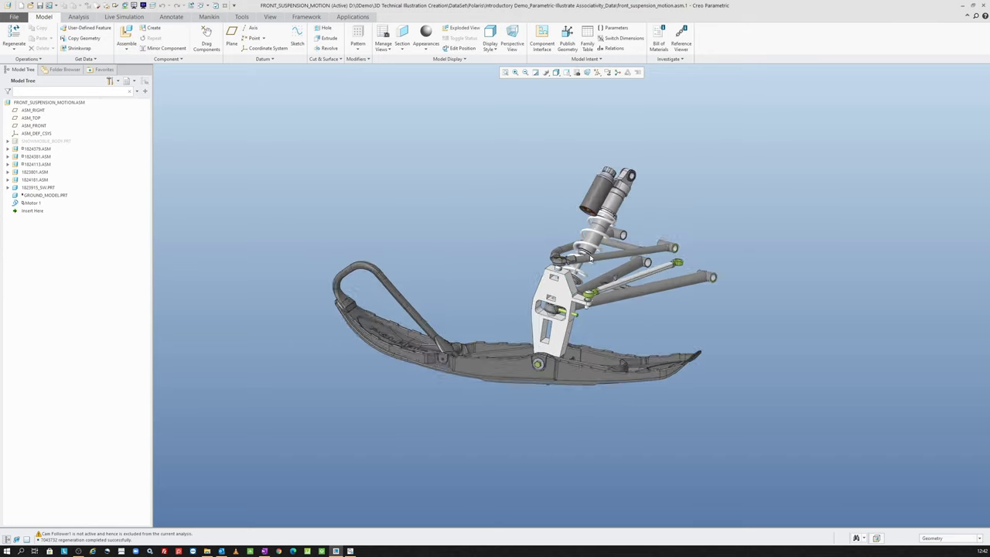
Replace knuckle 5137550.PRT with unrelated component 5137550_optimized002.prt.
scroll(550, 304, "up", 3)
left_click(550, 304)
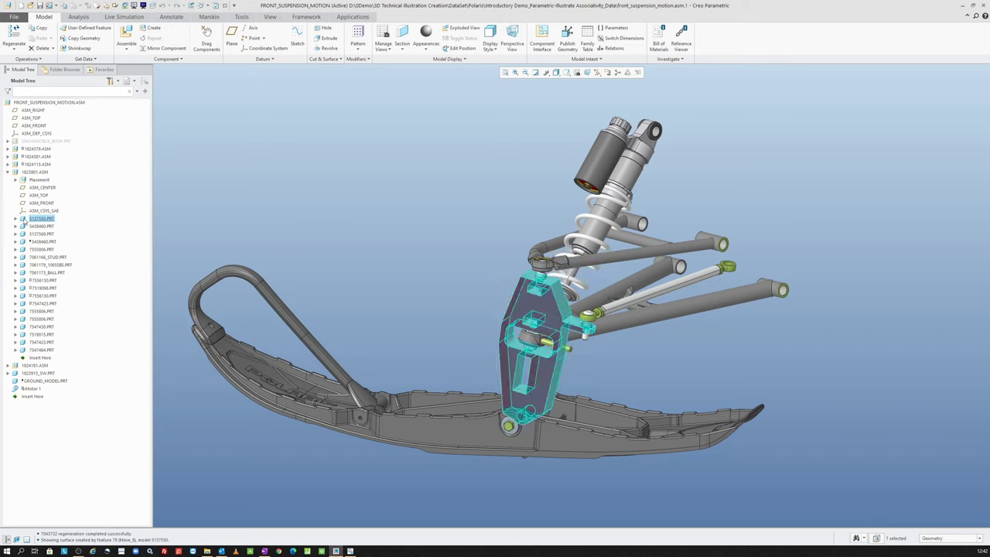
right_click(443, 234)
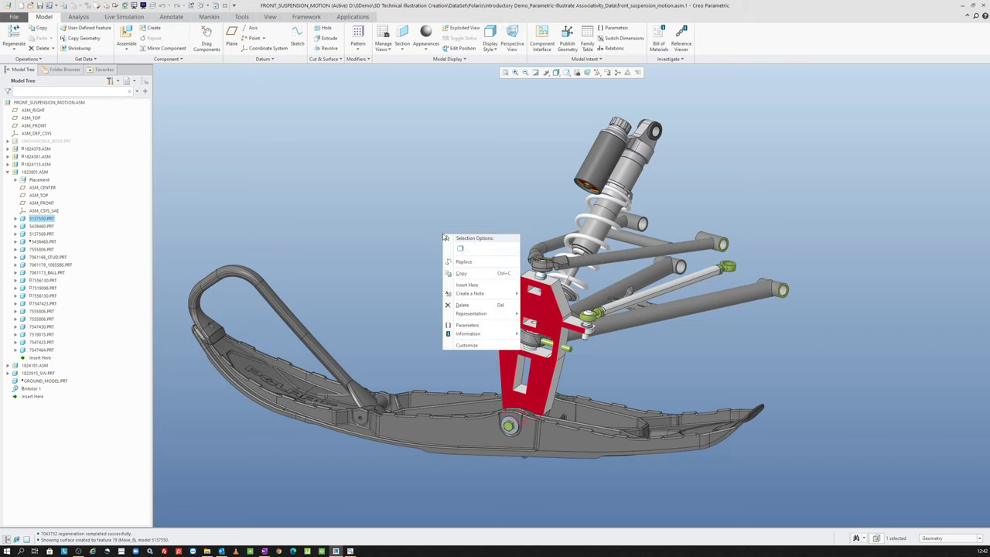
left_click(464, 264)
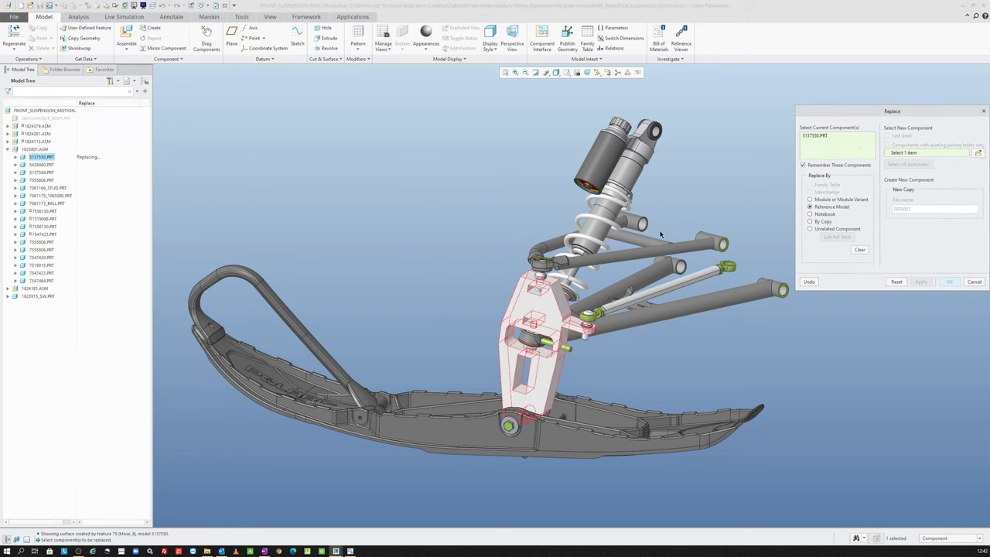
left_click_drag(824, 117, 691, 139)
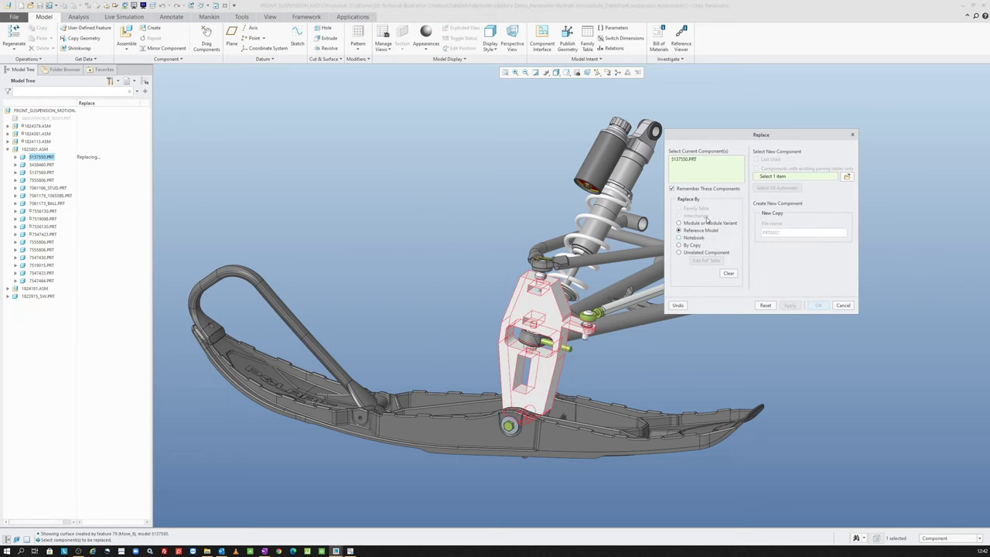
left_click(697, 254)
left_click(848, 177)
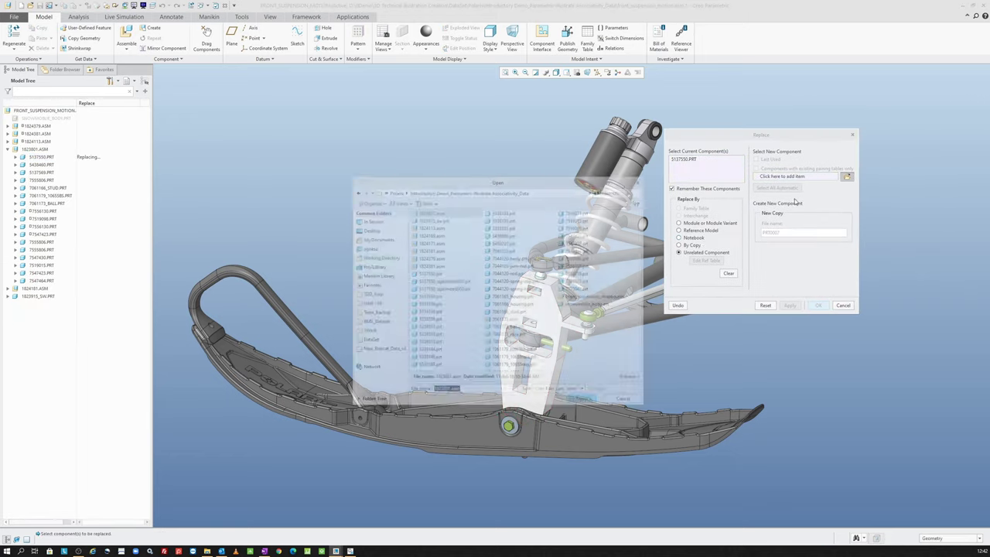
left_click(444, 289)
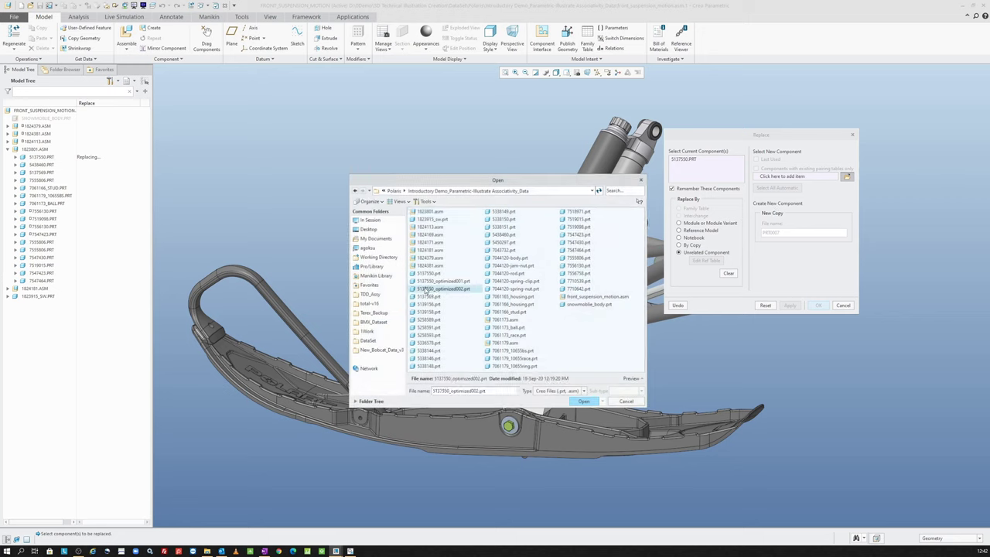
double_click(452, 291)
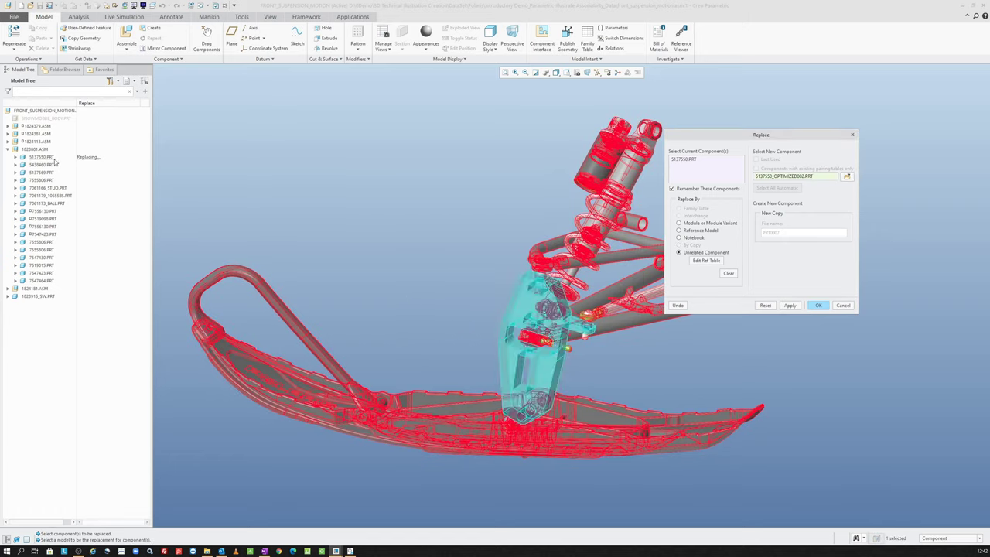
left_click(820, 306)
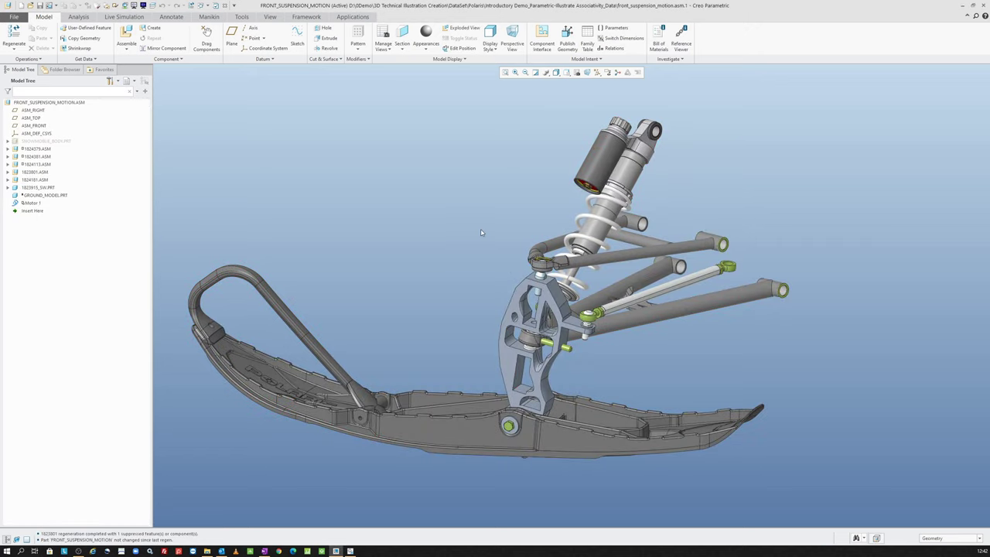
Activate ski part 1823915_SW.PRT, start an extrude sketch on it, and show the sketch Palette.
left_click(506, 351)
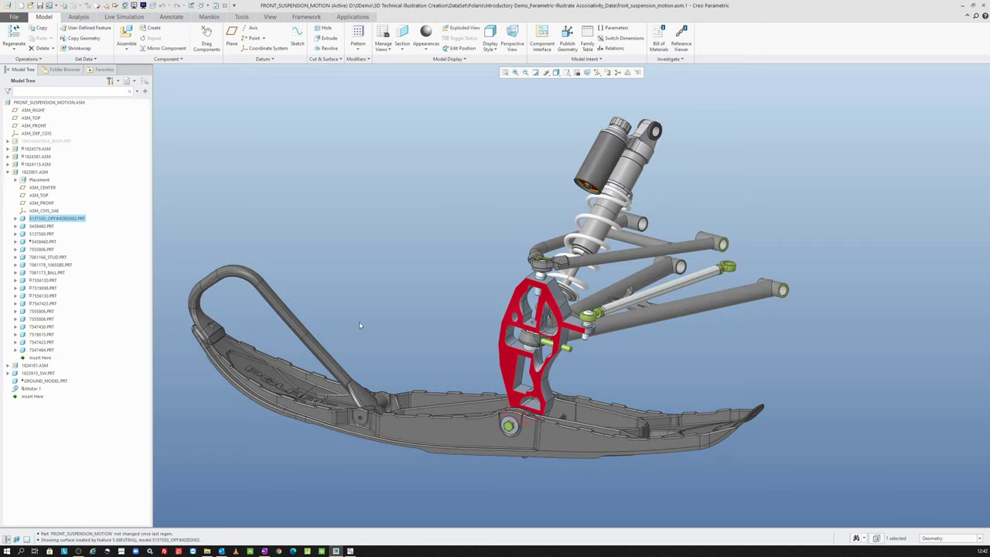
left_click(70, 220)
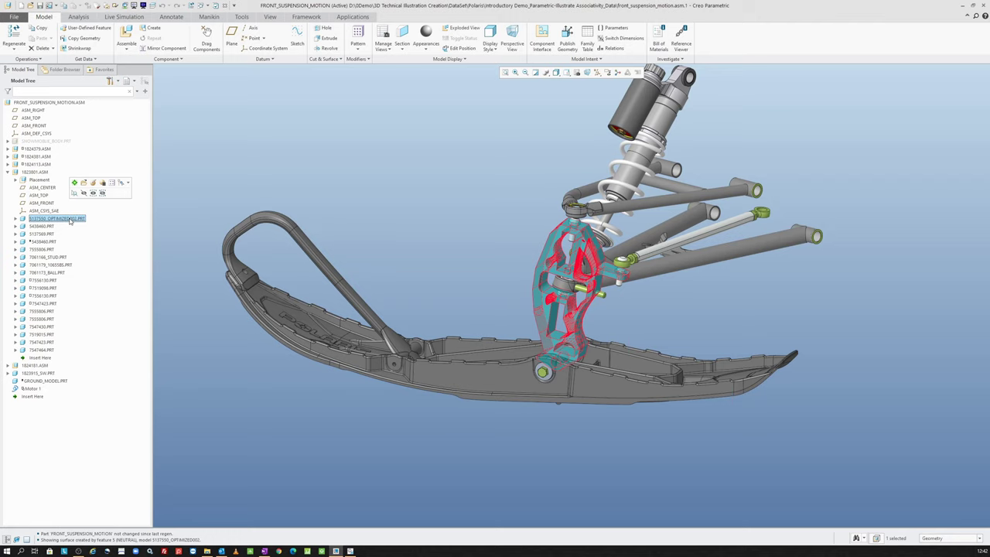
left_click(316, 166)
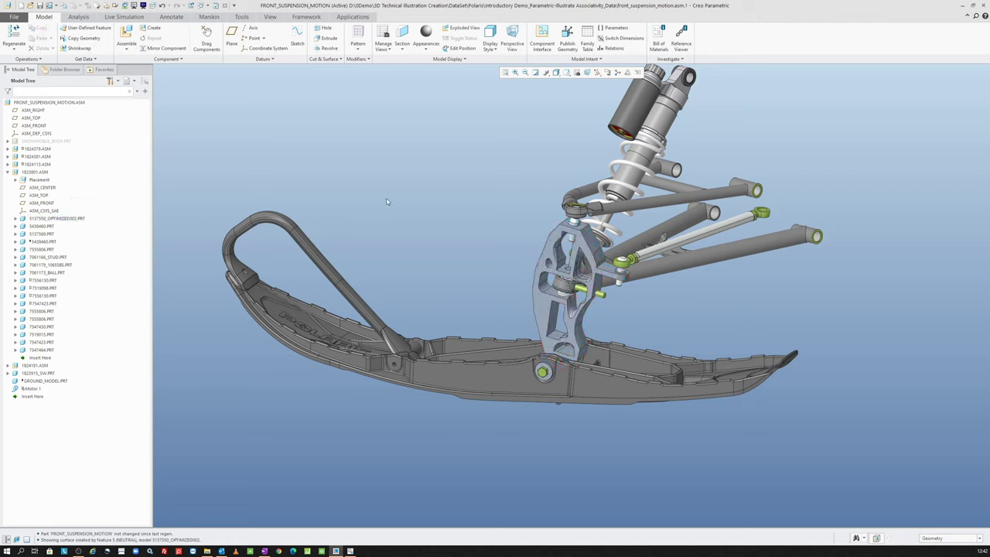
left_click(464, 386)
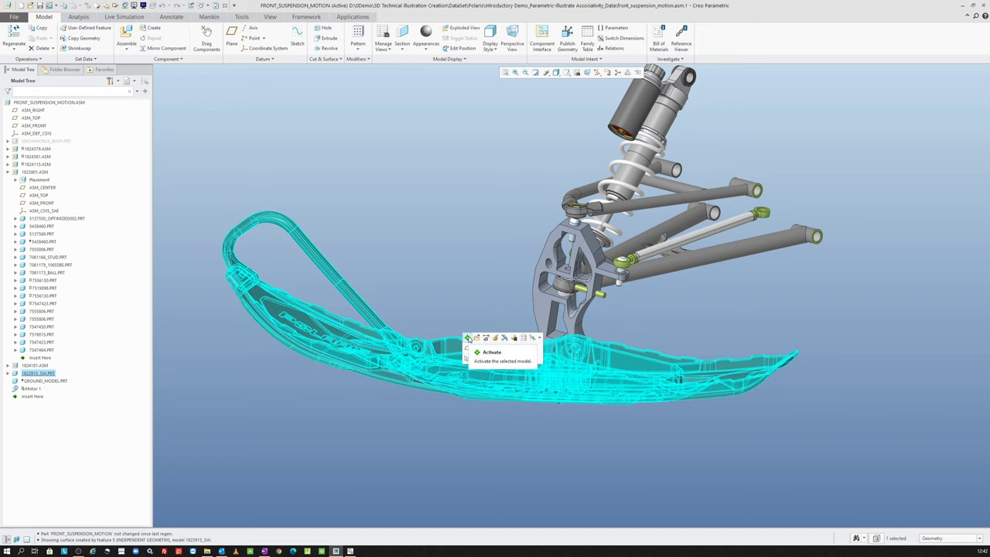
left_click(468, 337)
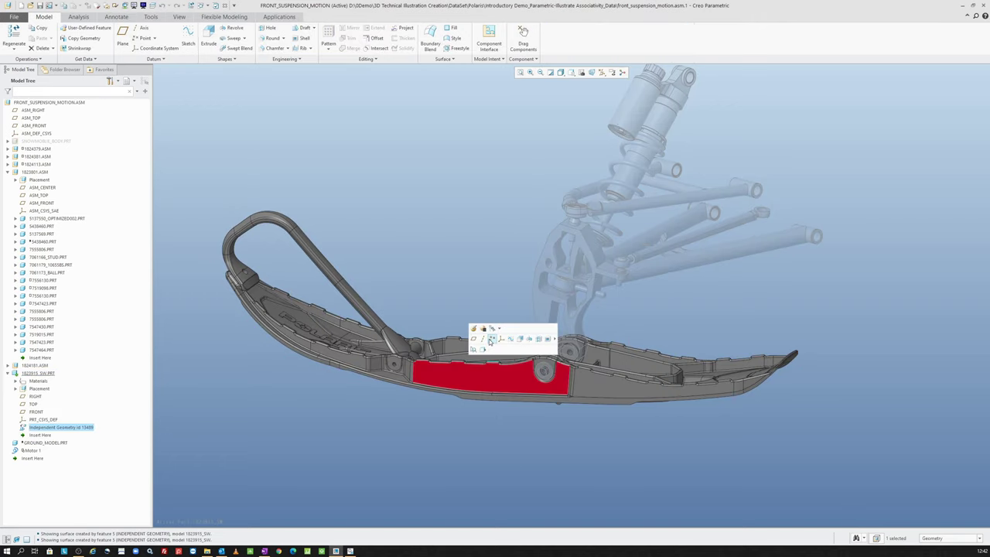
left_click(522, 341)
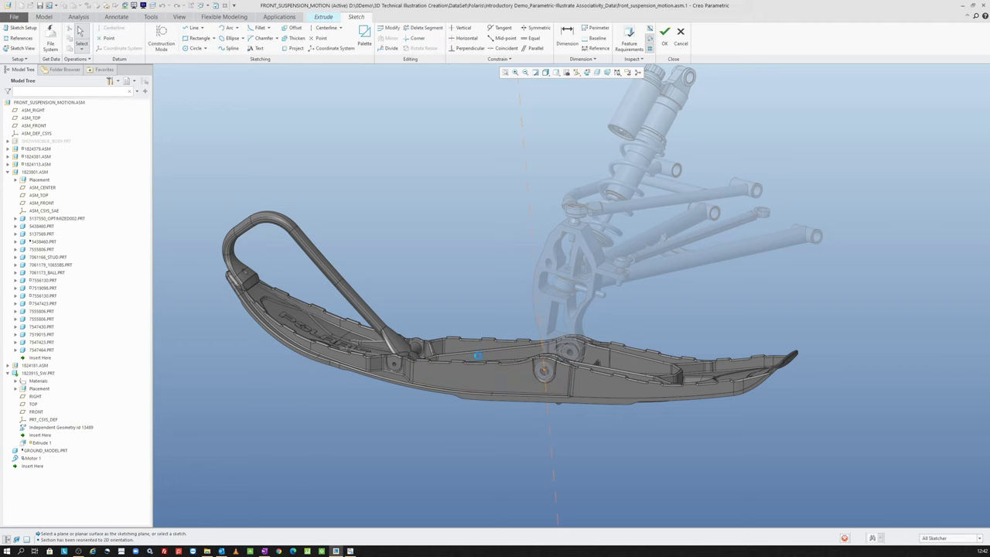
scroll(591, 330, "up", 5)
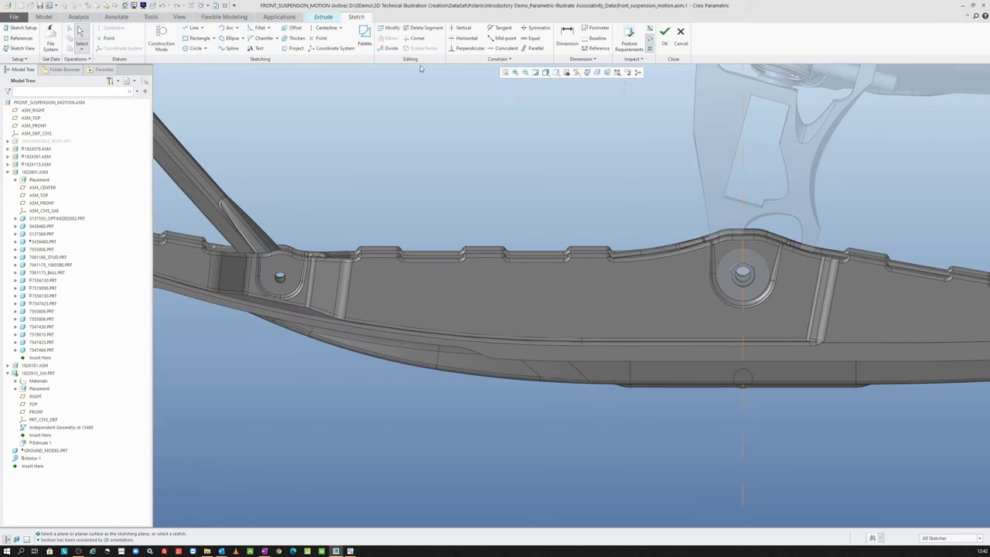
left_click(365, 35)
Place the polaris logo from the Palette on the ski's side, enlarge and shift it, and finish the sketch.
left_click(744, 225)
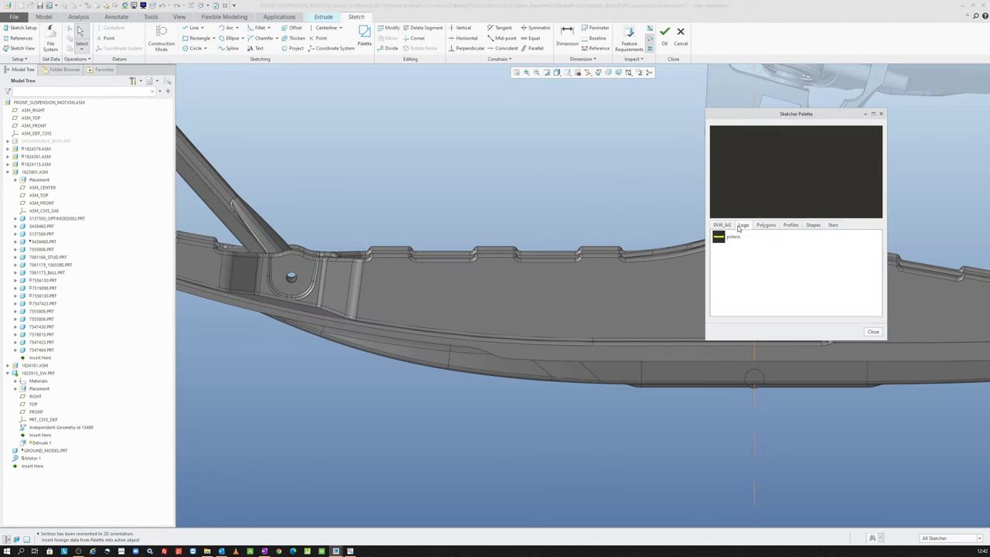
left_click(733, 238)
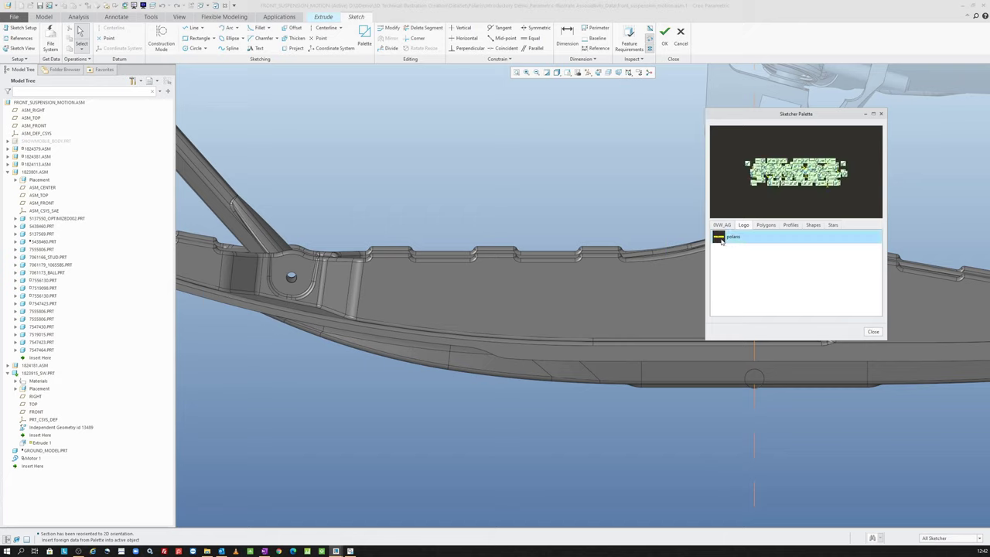
left_click_drag(721, 241, 555, 291)
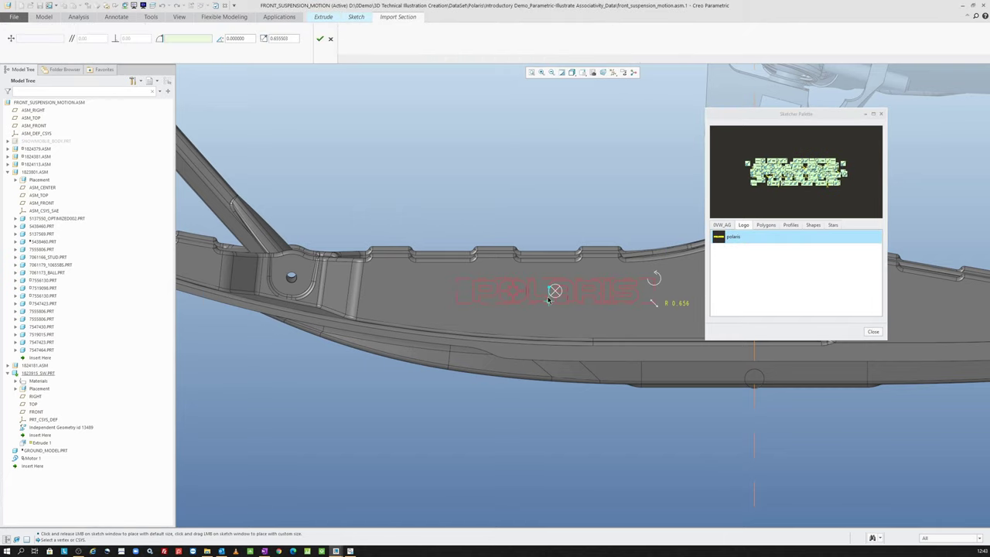
left_click(873, 332)
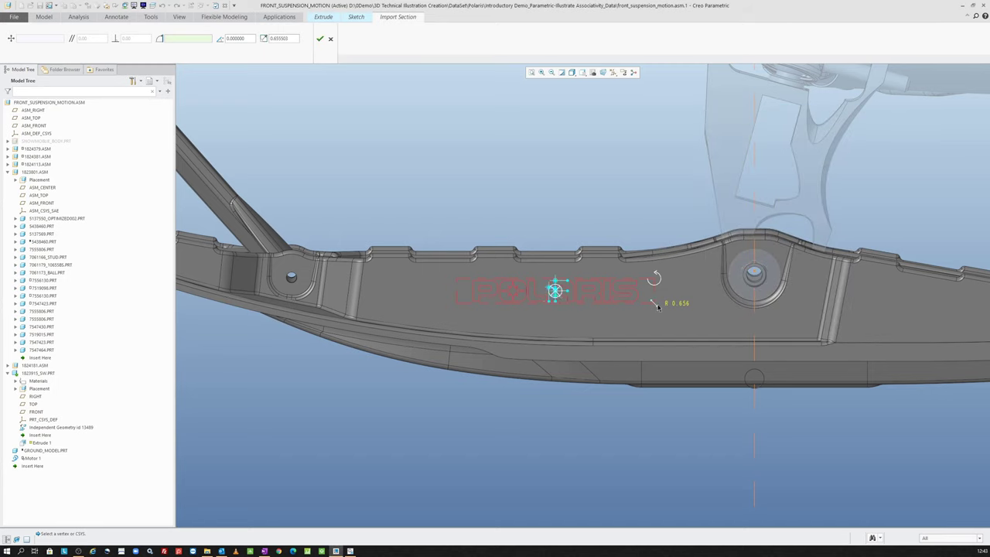
left_click_drag(655, 303, 681, 317)
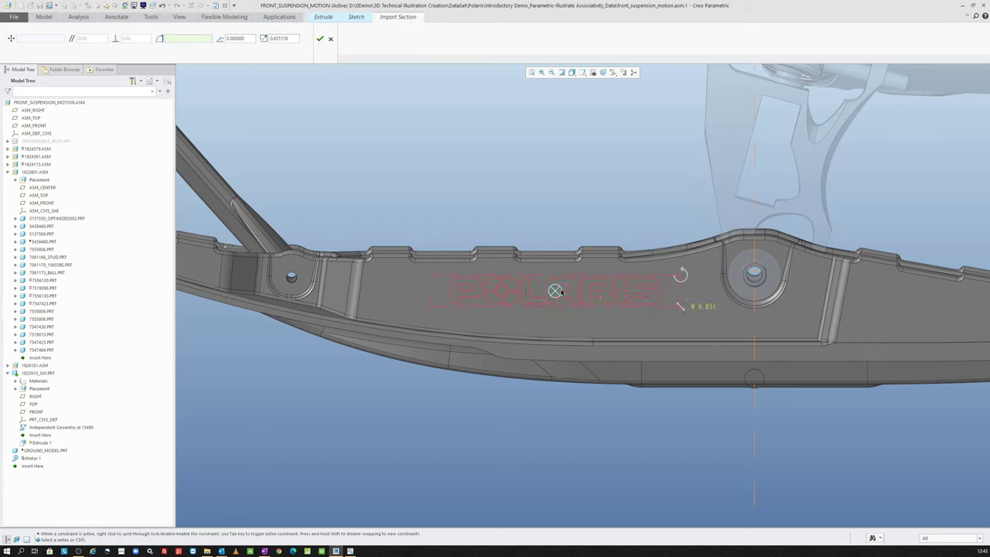
mouse_move(555, 291)
left_mouse_down()
mouse_move(571, 288)
mouse_move(570, 297)
left_mouse_up()
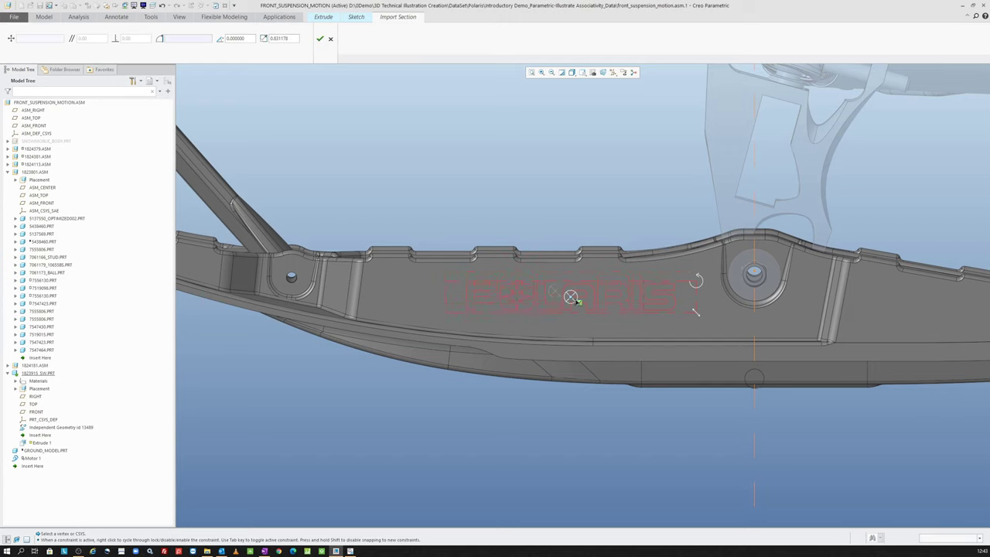
left_click(319, 38)
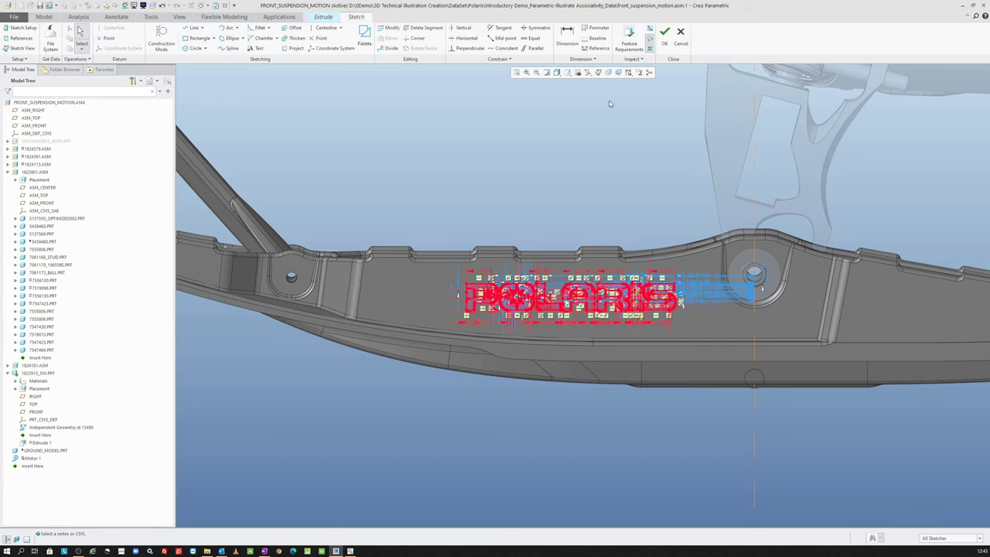
left_click(664, 35)
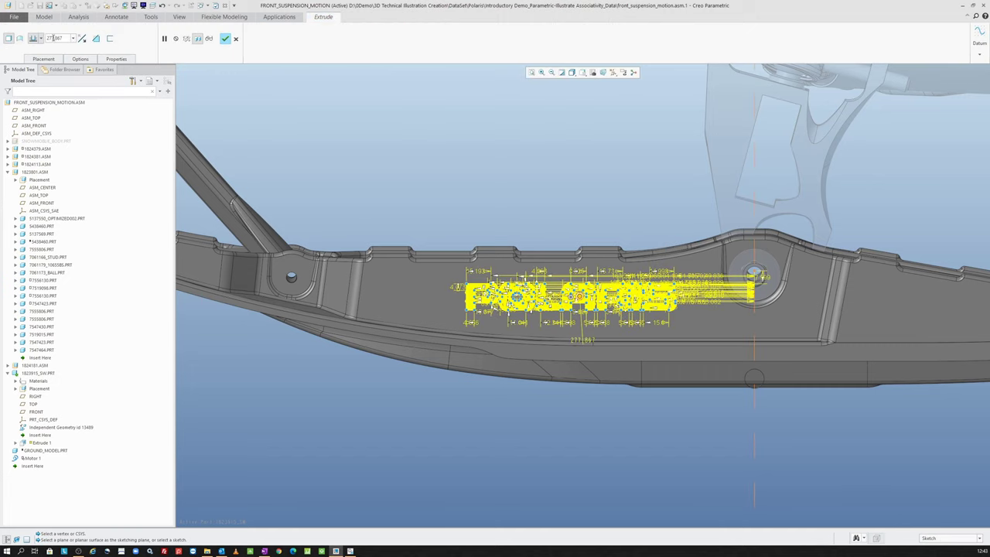
Extrude the POLARIS logo 1.000 deep on the ski's side, then show the full suspension assembly.
type("1")
key("Return")
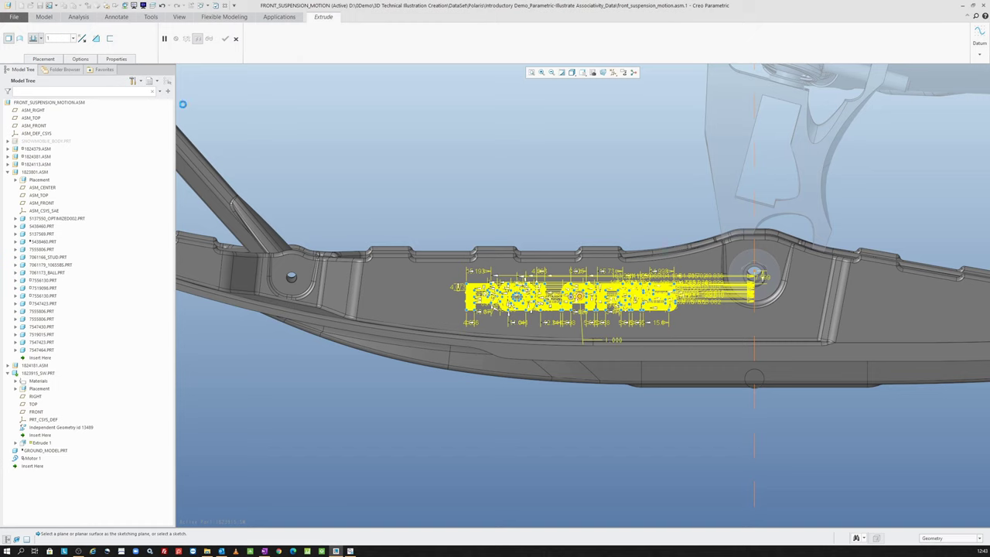
middle_click_drag(562, 235, 580, 236)
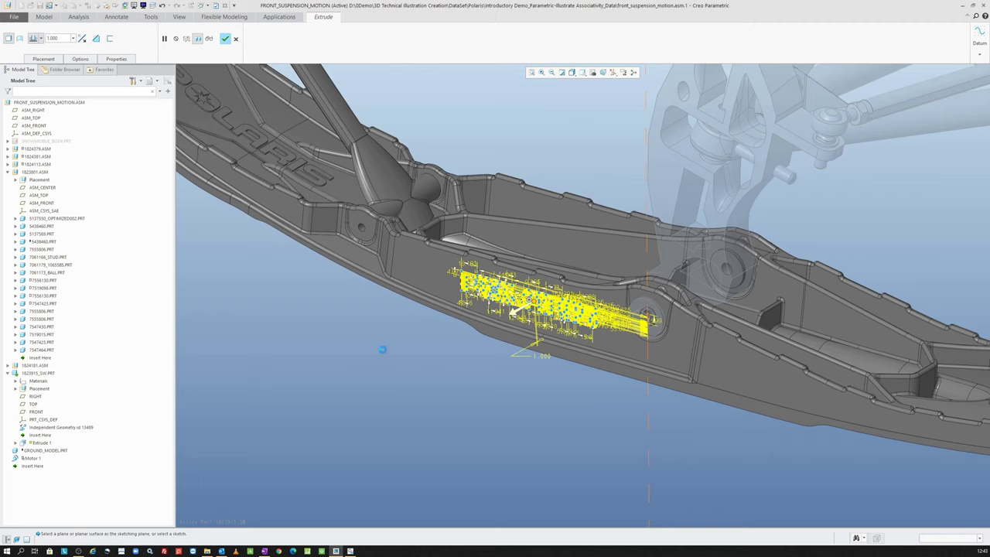
mouse_move(382, 349)
middle_mouse_down()
mouse_move(365, 362)
mouse_move(436, 302)
mouse_move(574, 231)
middle_mouse_up()
scroll(574, 230, "down", 3)
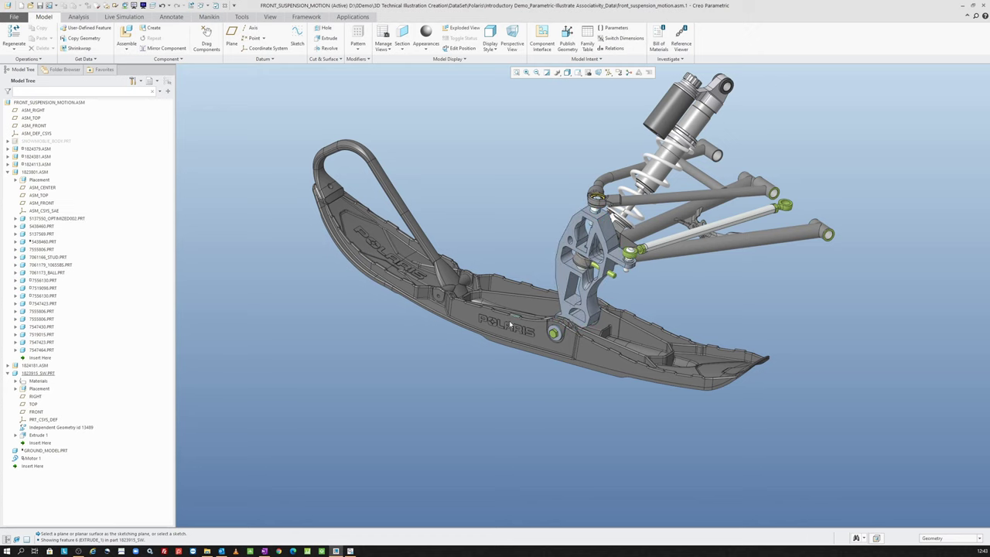
scroll(602, 121, "down", 1)
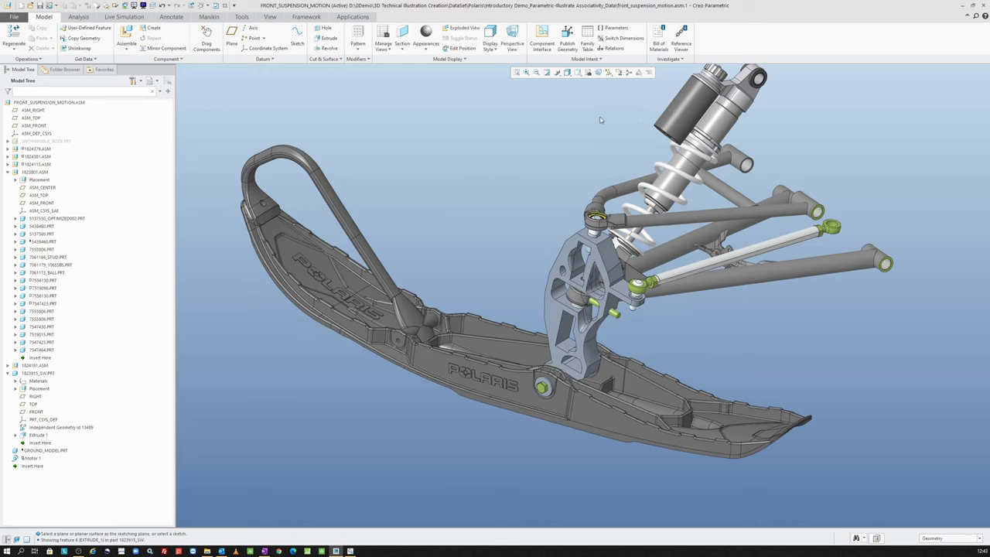
Save a Creo View (*.pvz) copy over DataSet/front_suspension_motion.pvz, then minimize Creo Parametric.
left_click(4, 15)
mouse_move(23, 73)
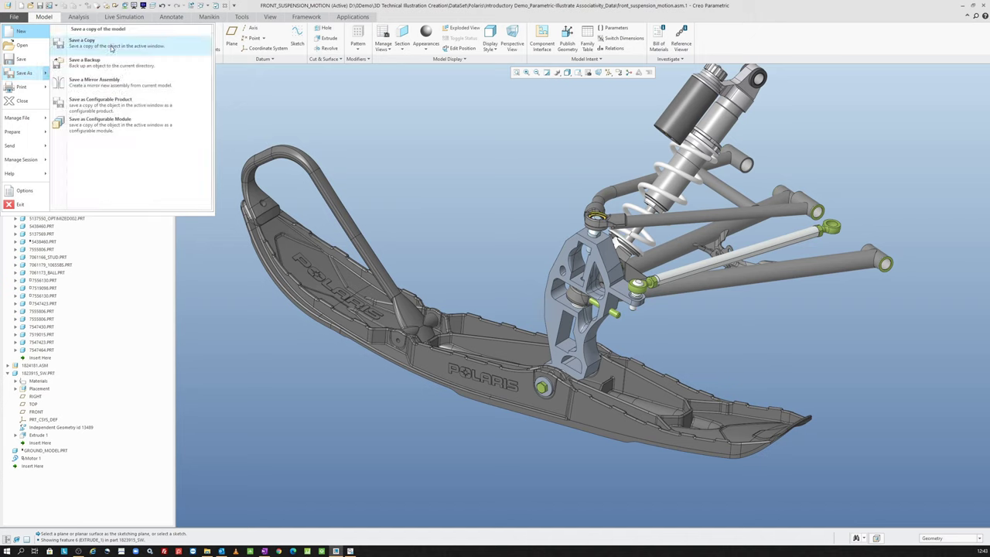
left_click(111, 43)
left_click(484, 407)
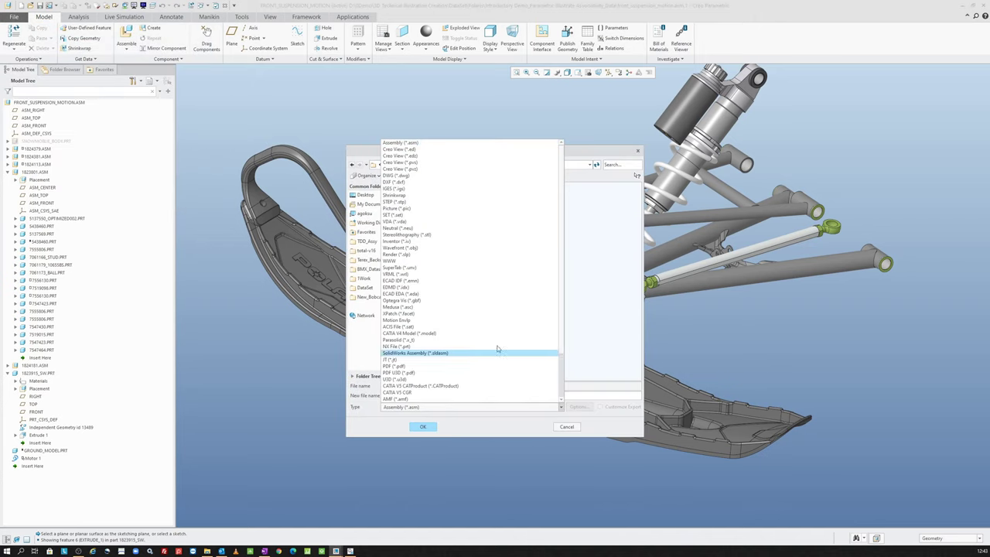
left_click(429, 170)
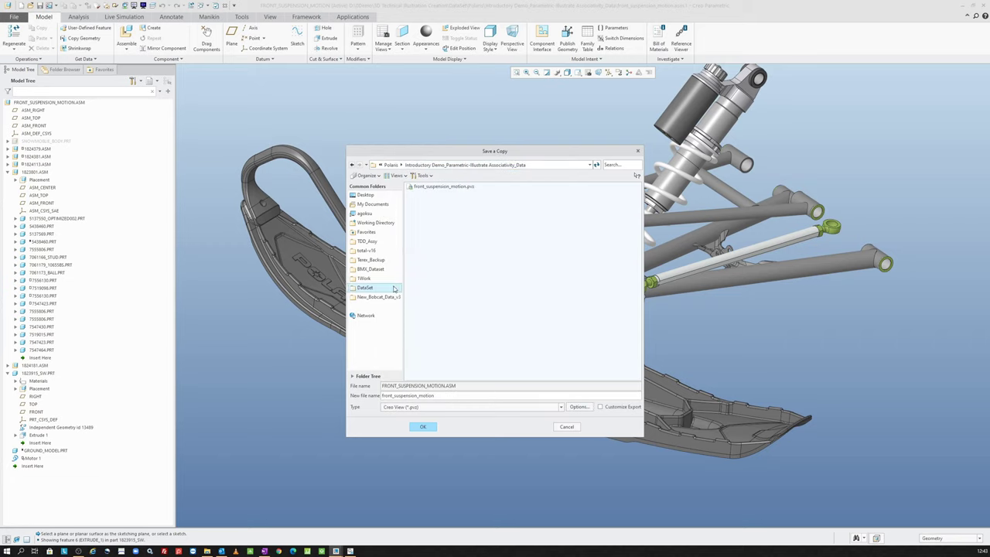
left_click(394, 289)
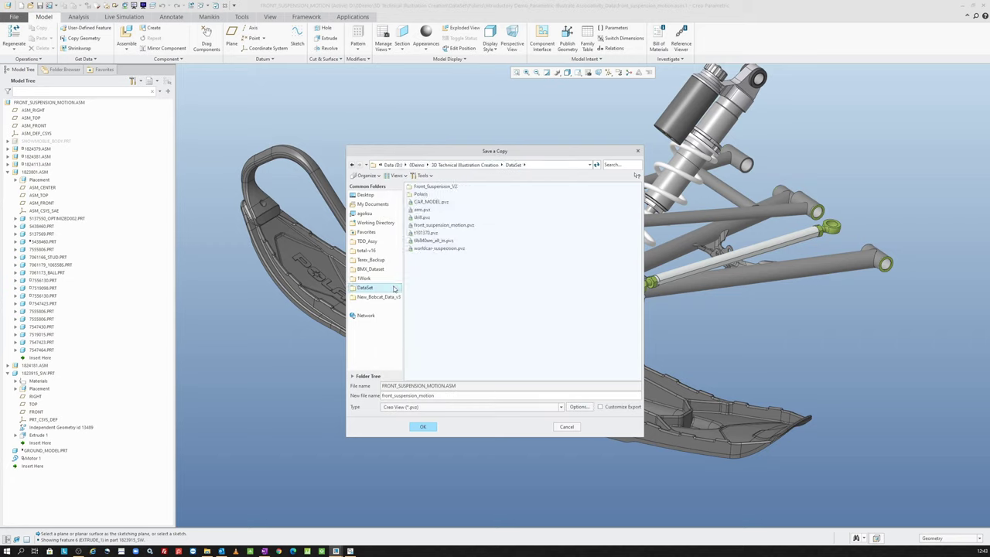
left_click(463, 224)
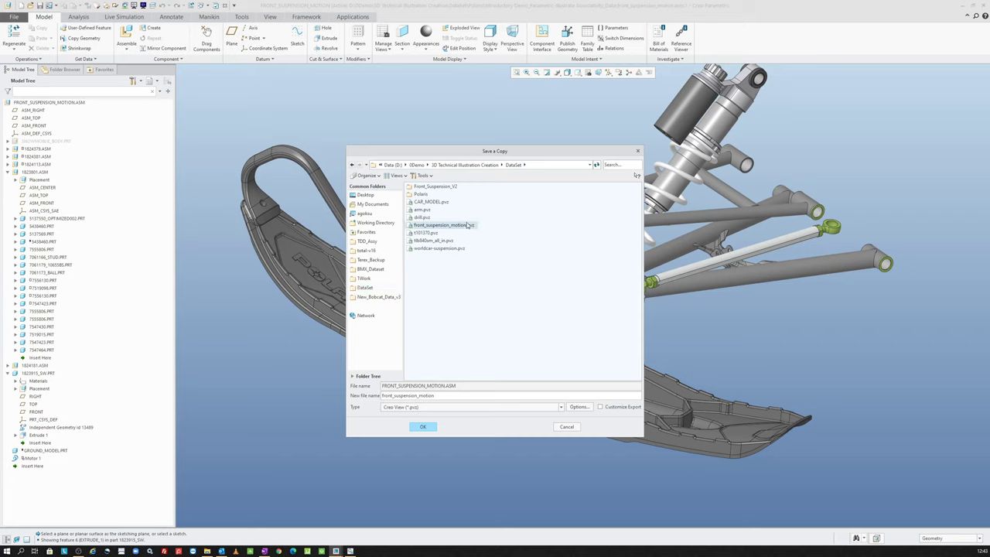
left_click(431, 428)
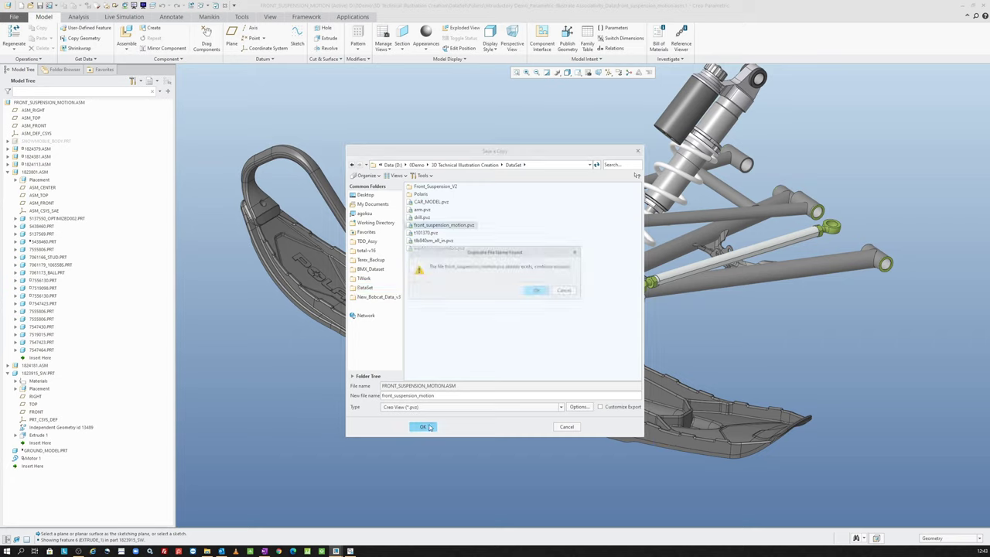
left_click(537, 292)
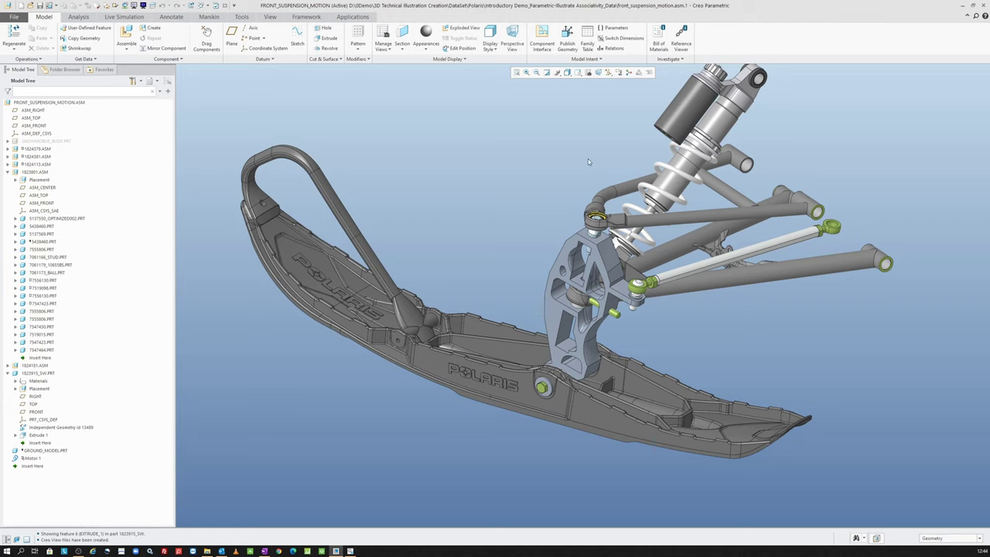
left_click(963, 7)
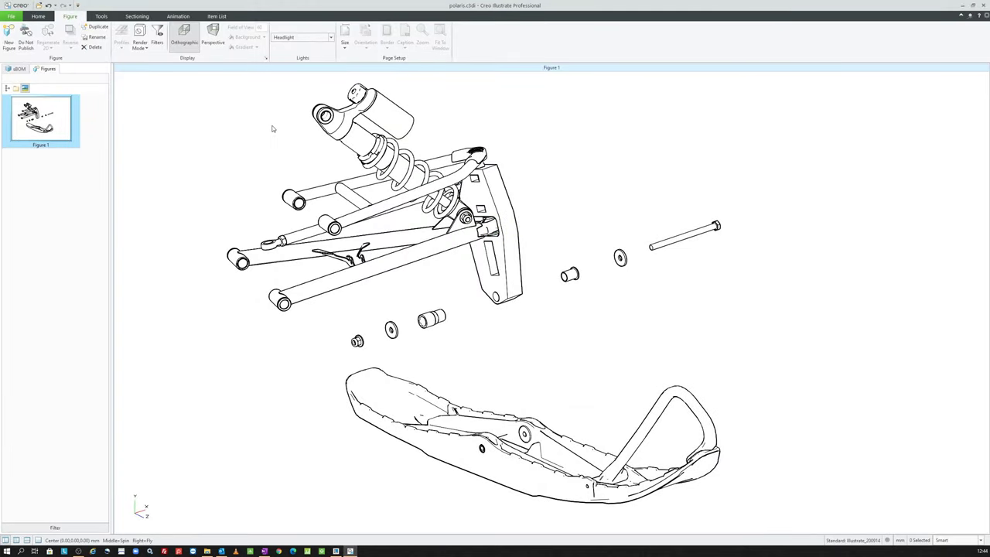
Open the About polaris info dialog, centred, showing front_suspension_motion.pvz as update pending.
scroll(472, 231, "down", 2)
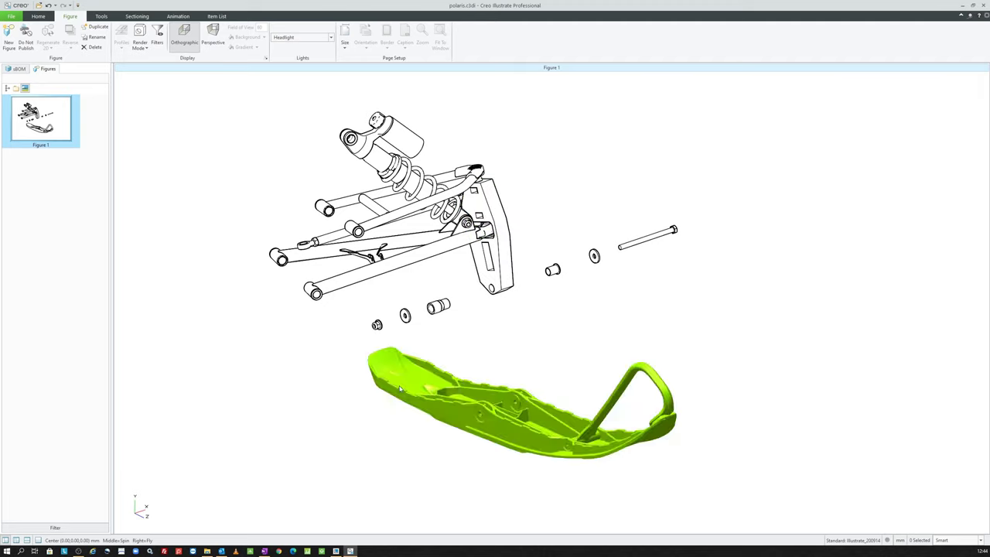
left_click(11, 16)
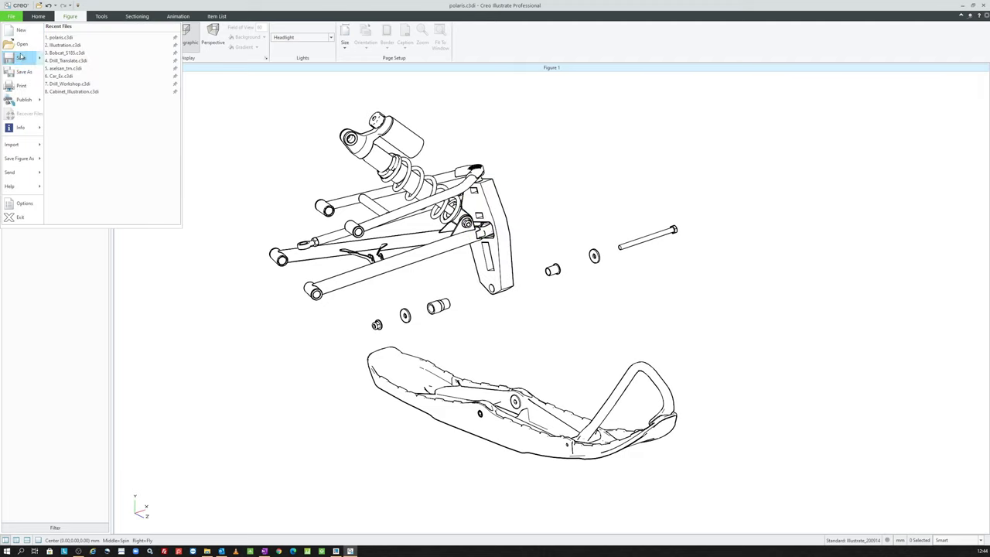
mouse_move(22, 127)
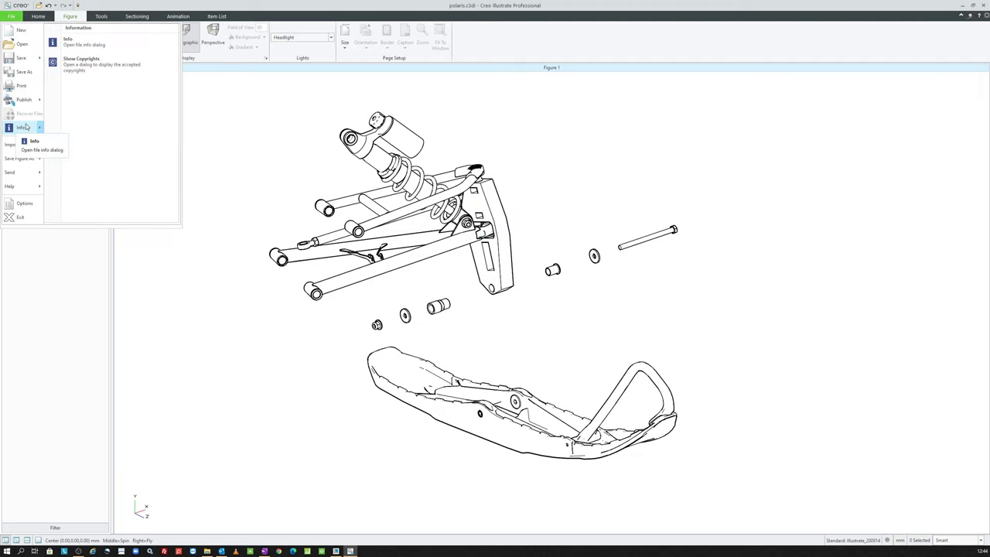
left_click(90, 48)
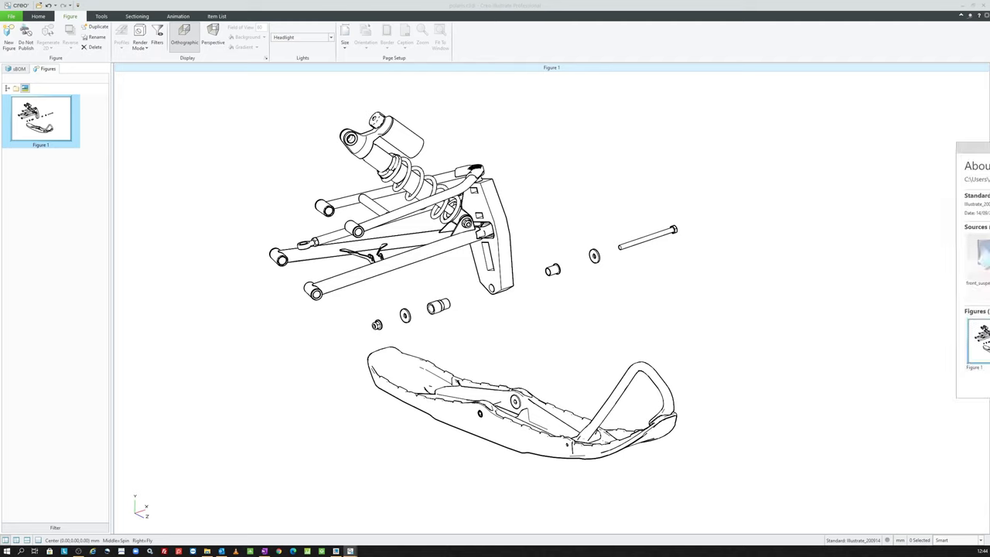
left_click_drag(561, 113, 447, 160)
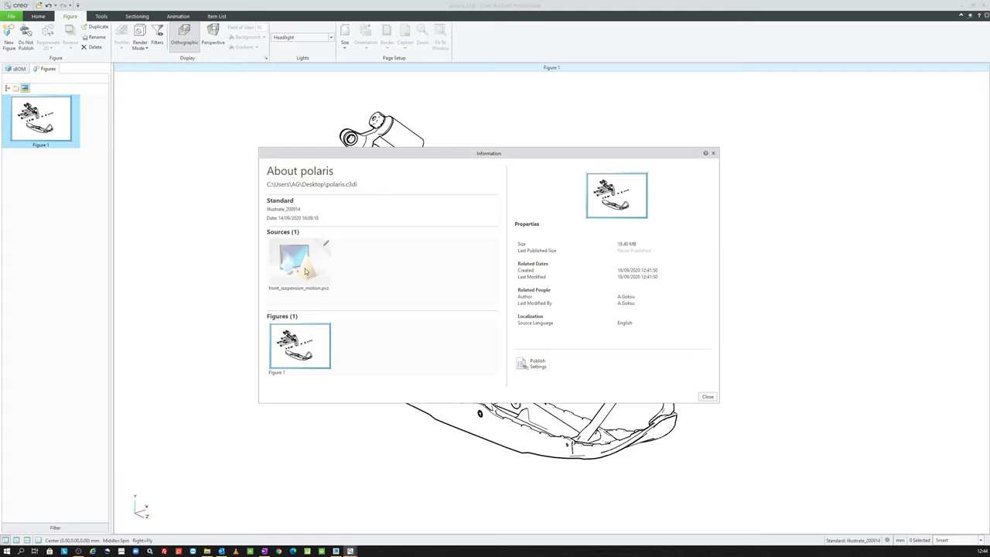
mouse_move(297, 263)
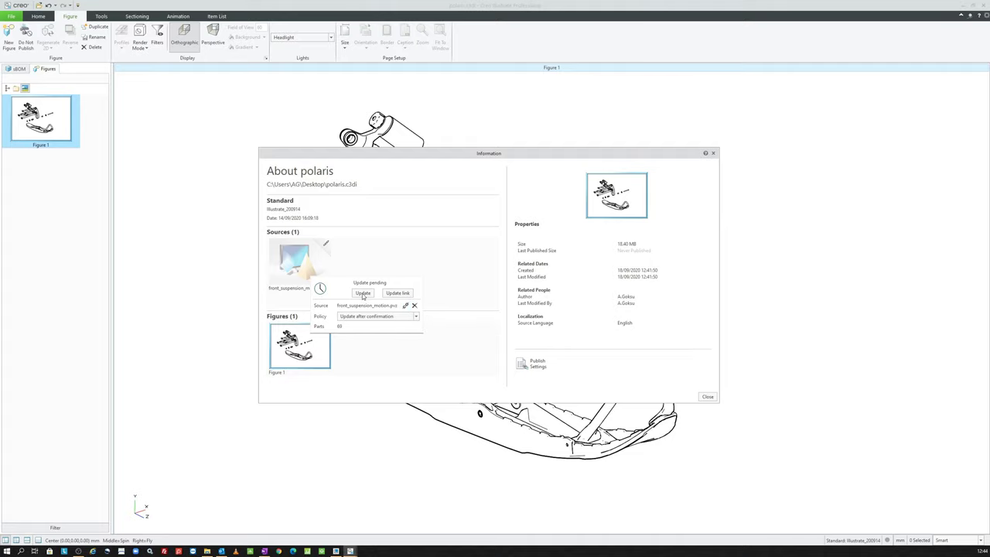
Update to the new front_suspension_motion.pvz with Save and Reload, and review the one missing-links part.
left_click(362, 294)
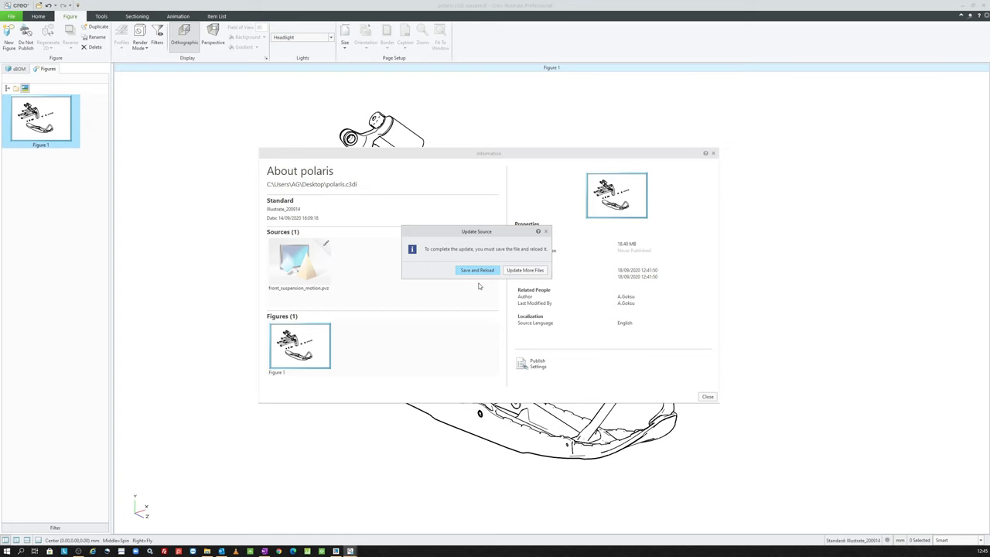
left_click(485, 271)
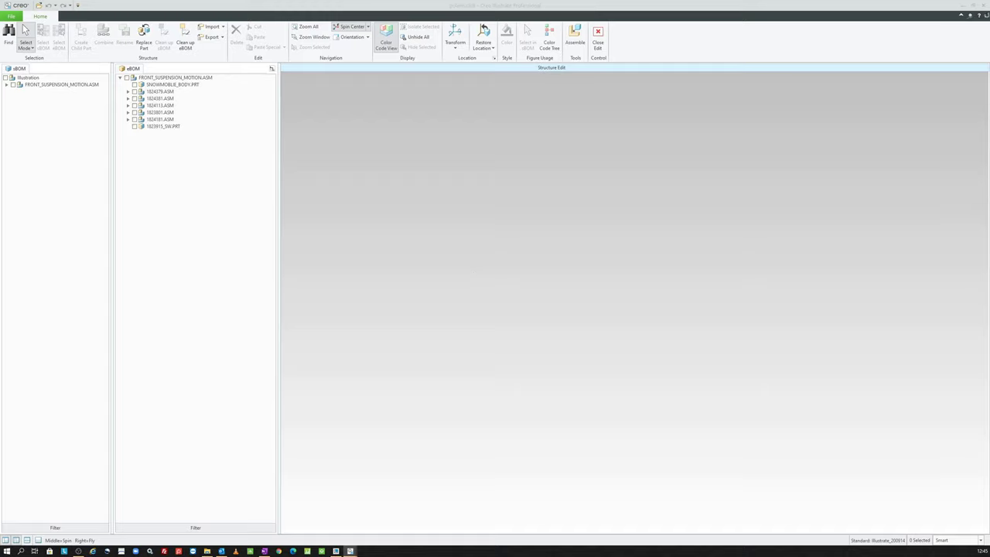
left_click_drag(654, 176, 415, 222)
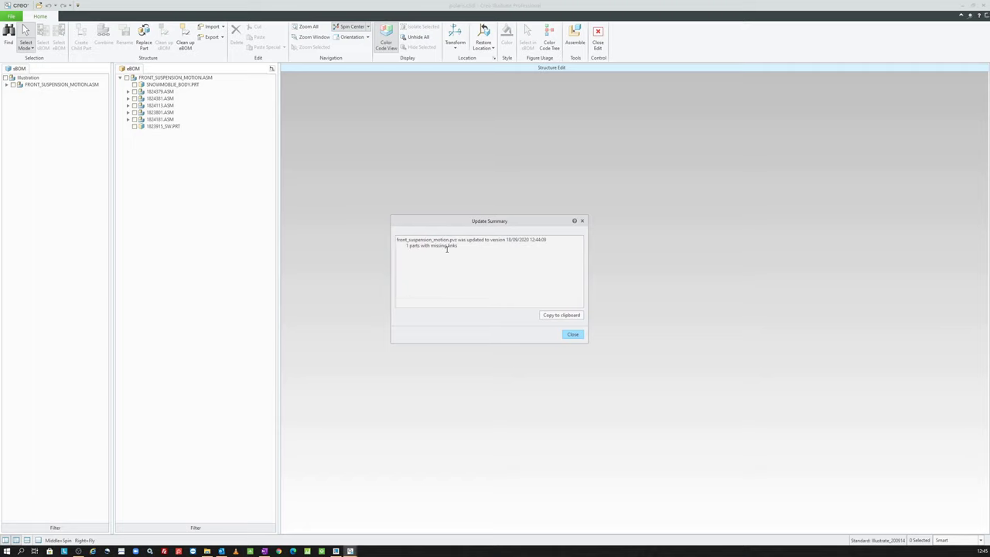
left_click_drag(460, 247, 406, 241)
Expand both structure trees to 1823801.ASM, show all parts, and select 5137550_OPTIMIZED002.PRT.
left_click(574, 335)
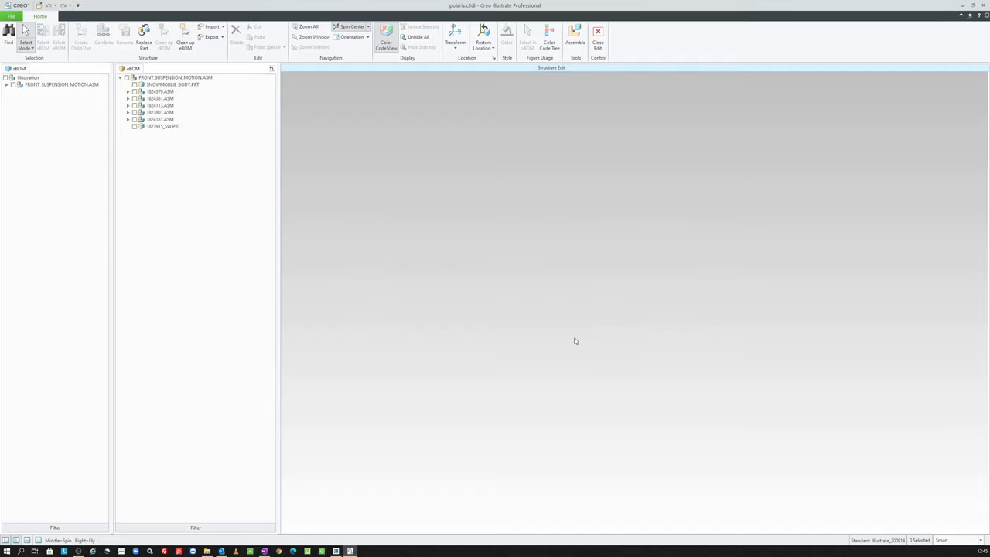
left_click(7, 85)
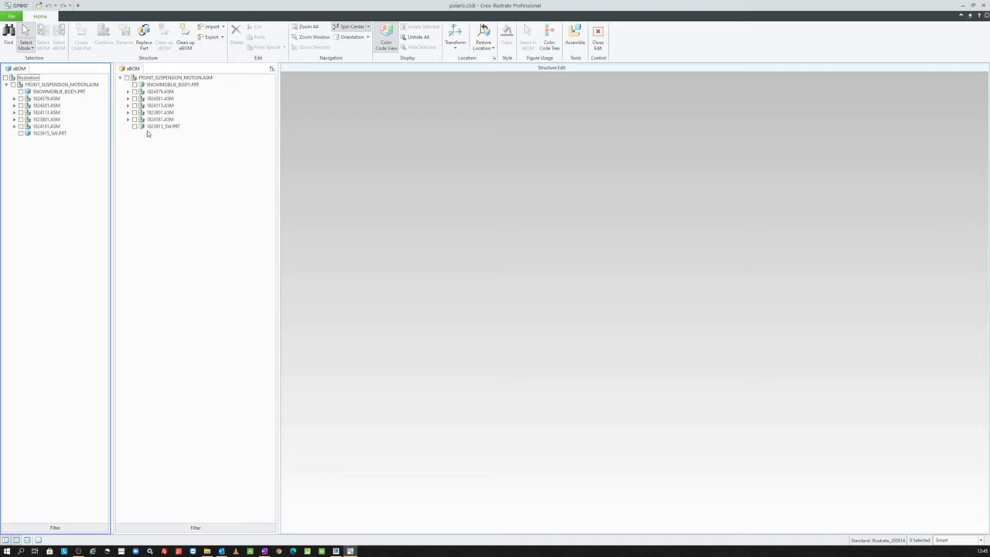
left_click(14, 119)
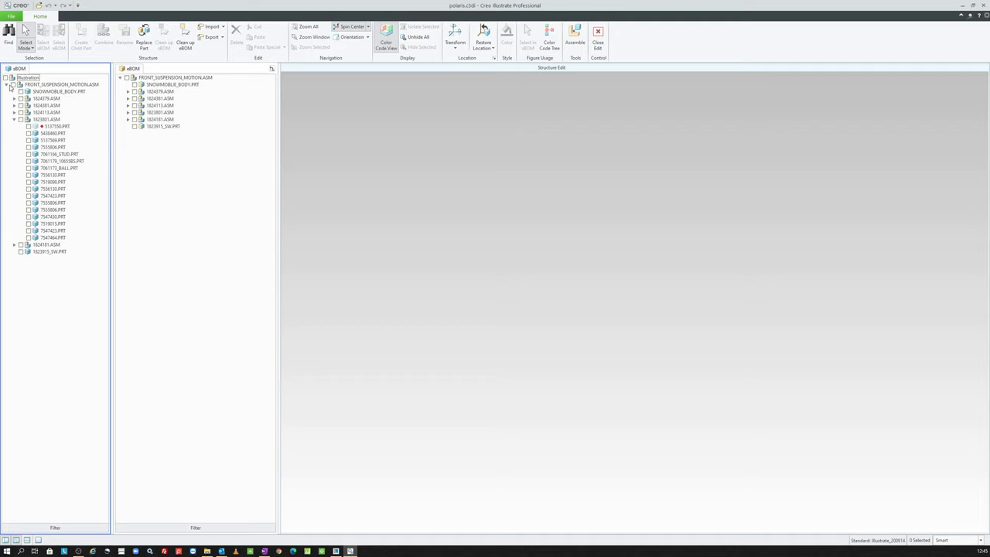
left_click(7, 79)
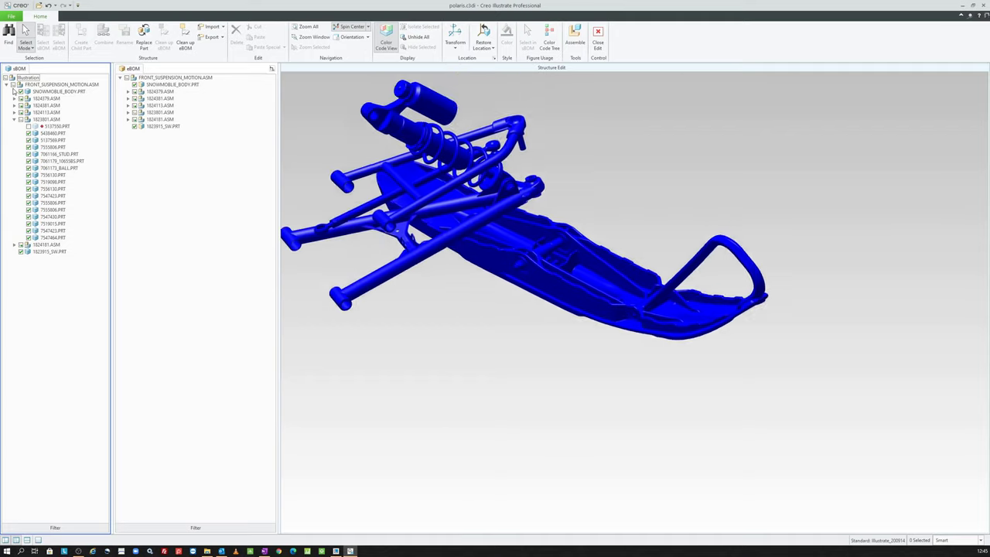
left_click(129, 112)
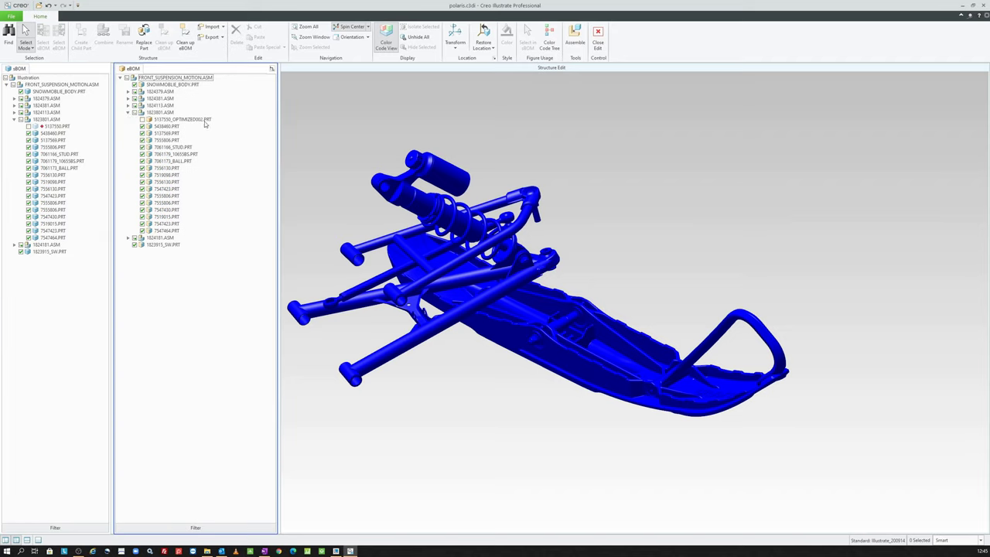
left_click(181, 120)
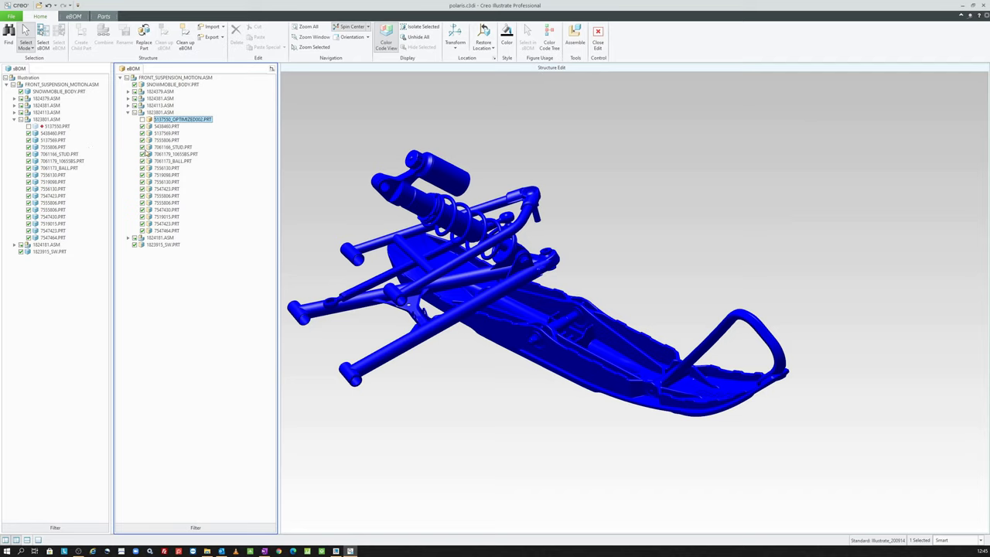
scroll(476, 245, "down", 2)
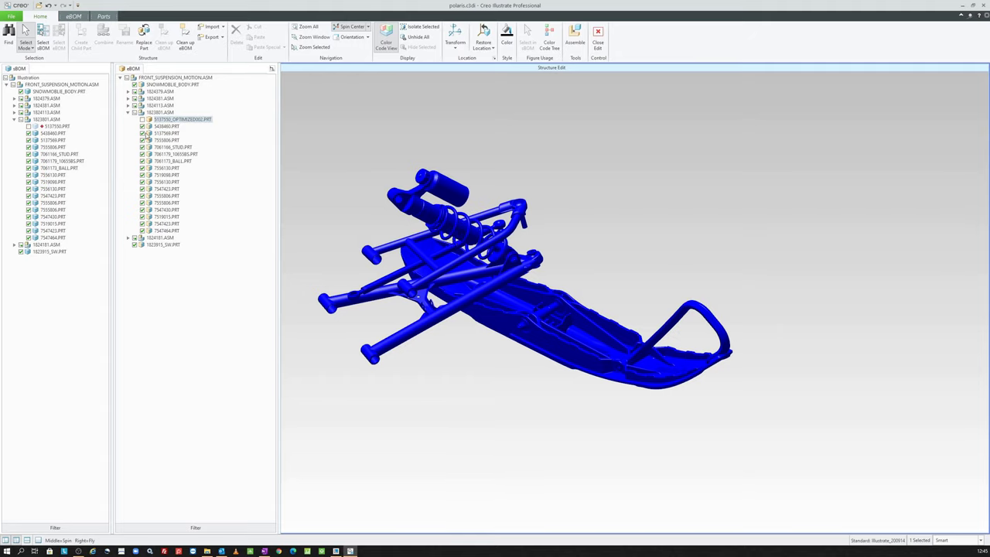
Replace 5137550.PRT in the illustration structure with 5137550_OPTIMIZED002.PRT.
left_click(67, 127)
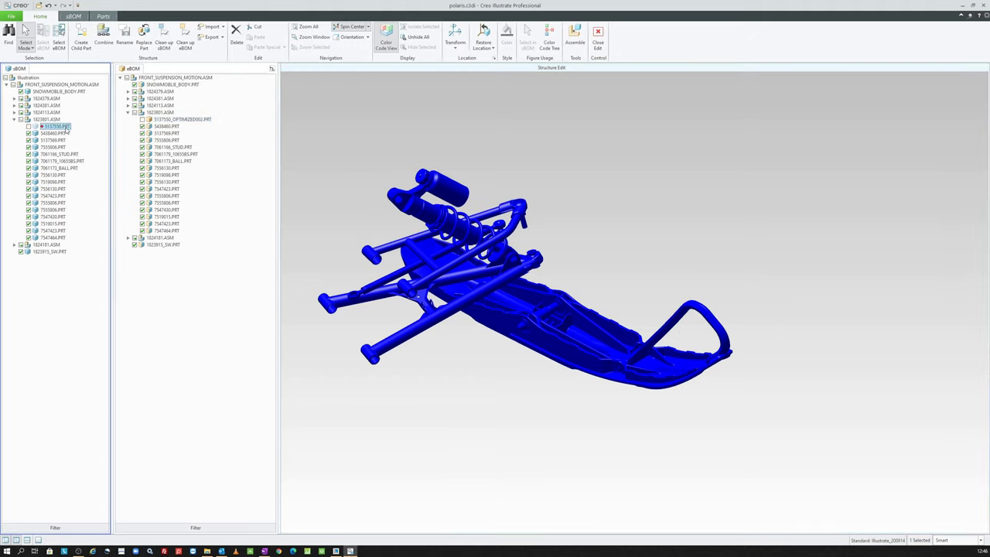
left_click(144, 35)
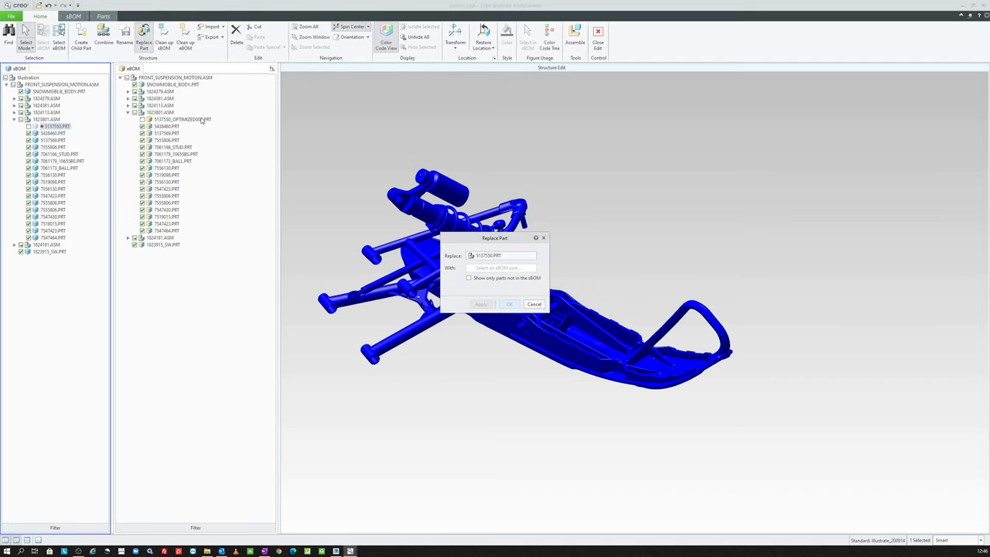
left_click(199, 120)
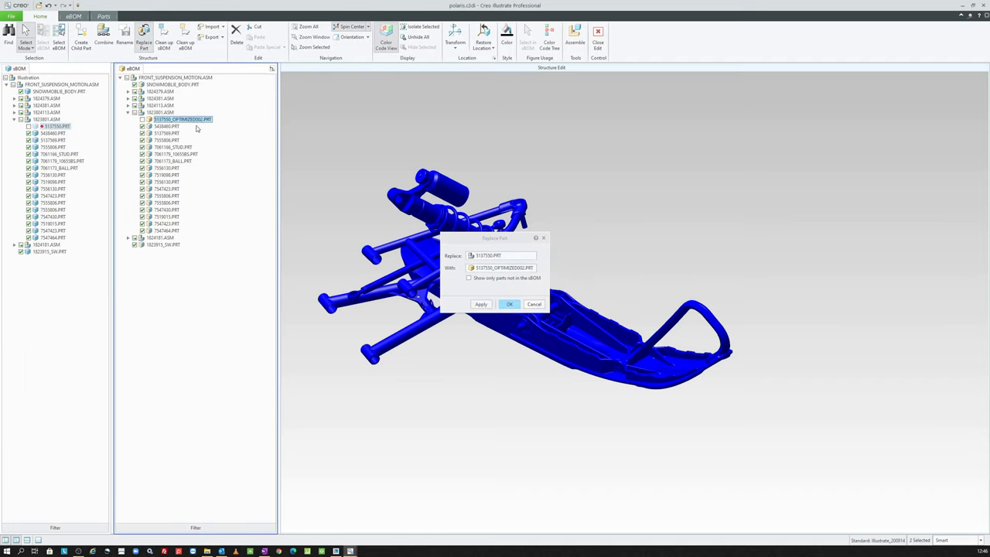
left_click(510, 305)
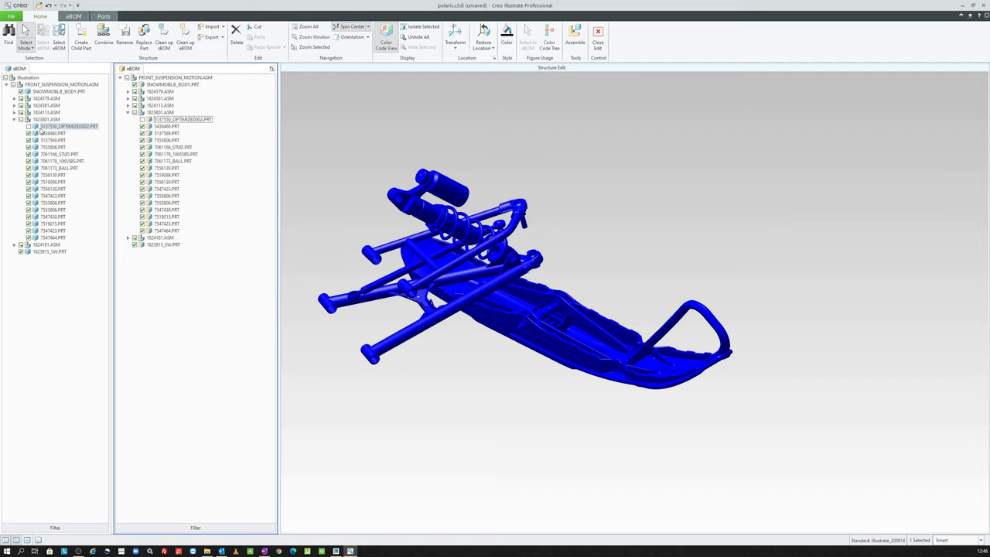
Make the new knuckle visible and orbit the model to inspect it.
left_click(29, 126)
left_click(588, 185)
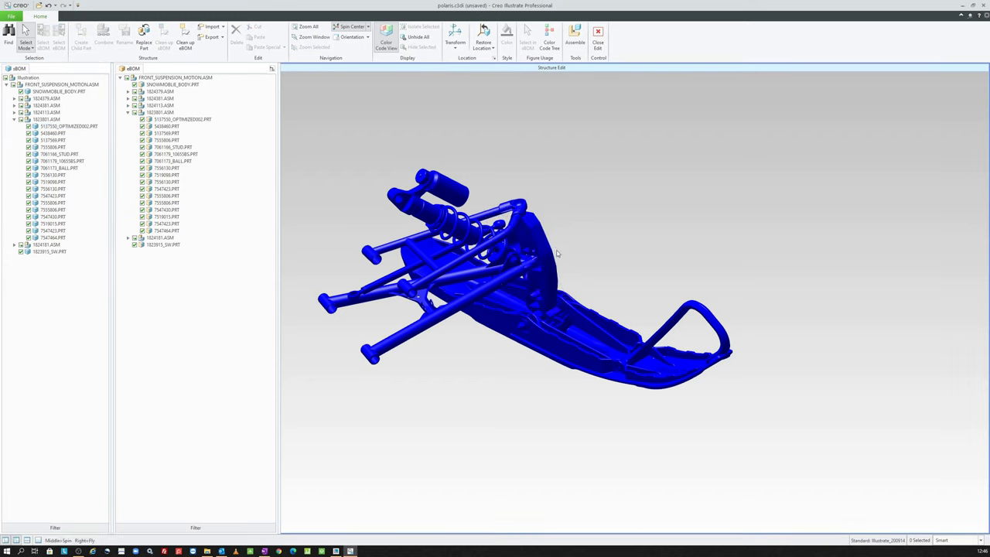
middle_click_drag(556, 253, 652, 289)
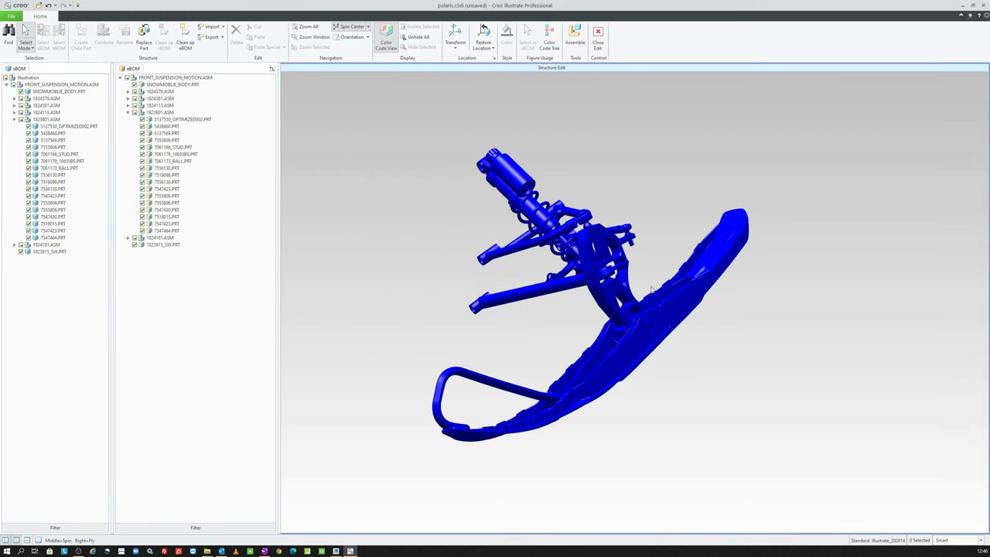
Return to Figure 1 with a wider drawing and the structure expanded to 1823801.ASM.
left_click(601, 38)
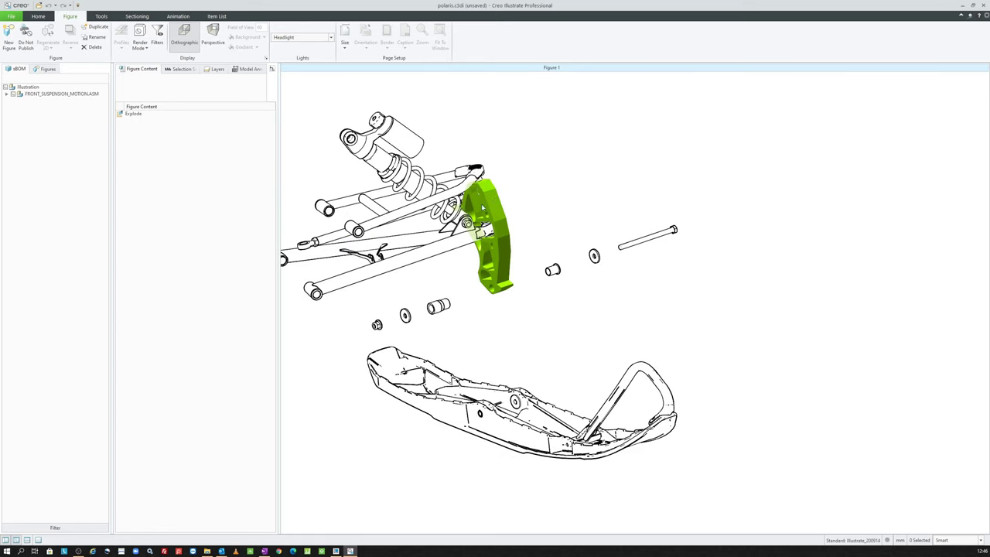
left_click(16, 539)
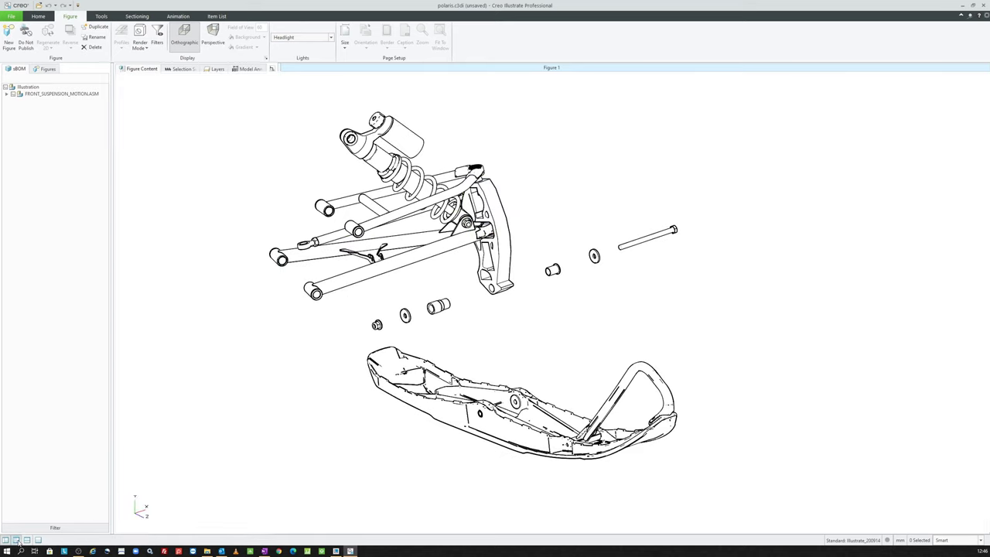
left_click(6, 94)
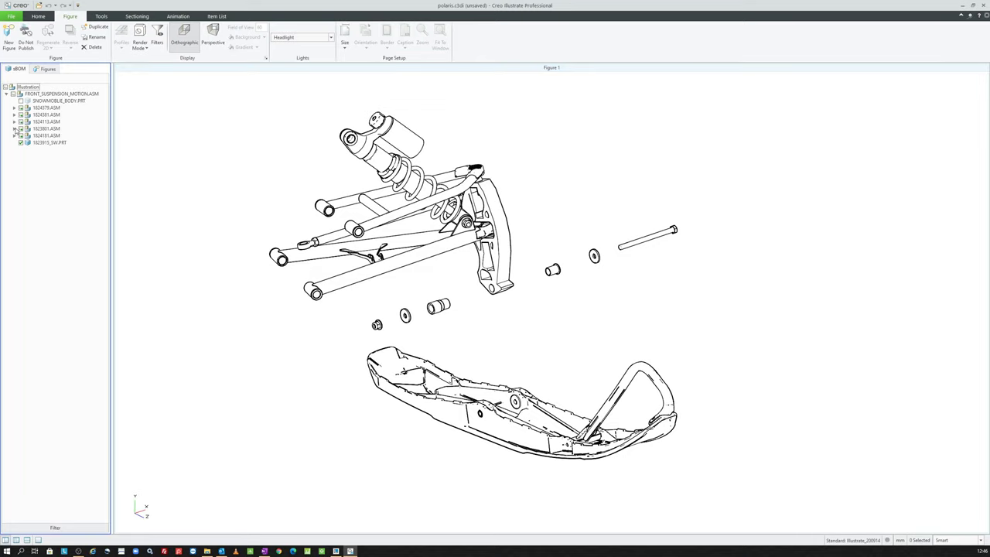
left_click(14, 129)
Highlight the new knuckle, then orbit the figure to inspect it and the ski's POLARIS logo.
left_click(52, 137)
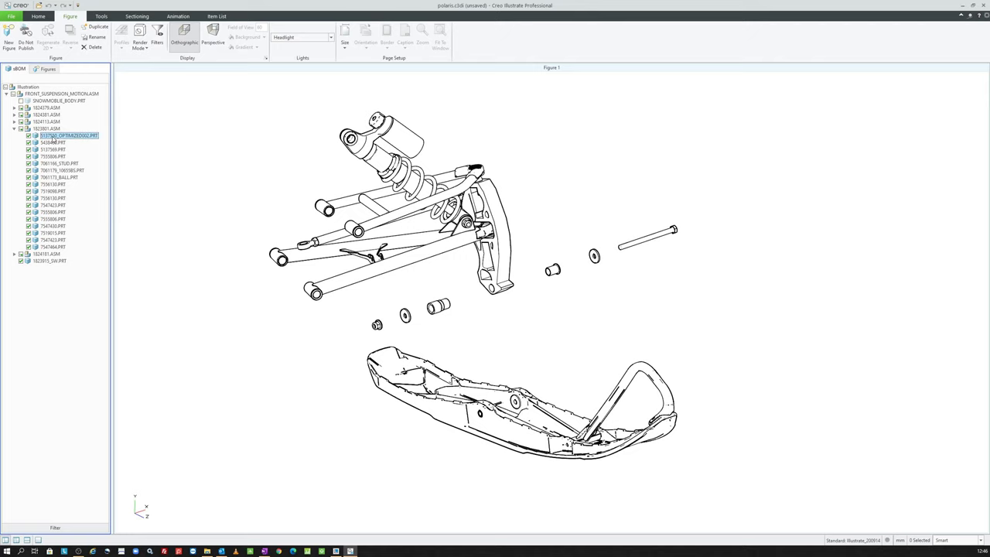
left_click(573, 367)
mouse_move(576, 409)
middle_mouse_down()
mouse_move(519, 394)
mouse_move(547, 445)
middle_mouse_up()
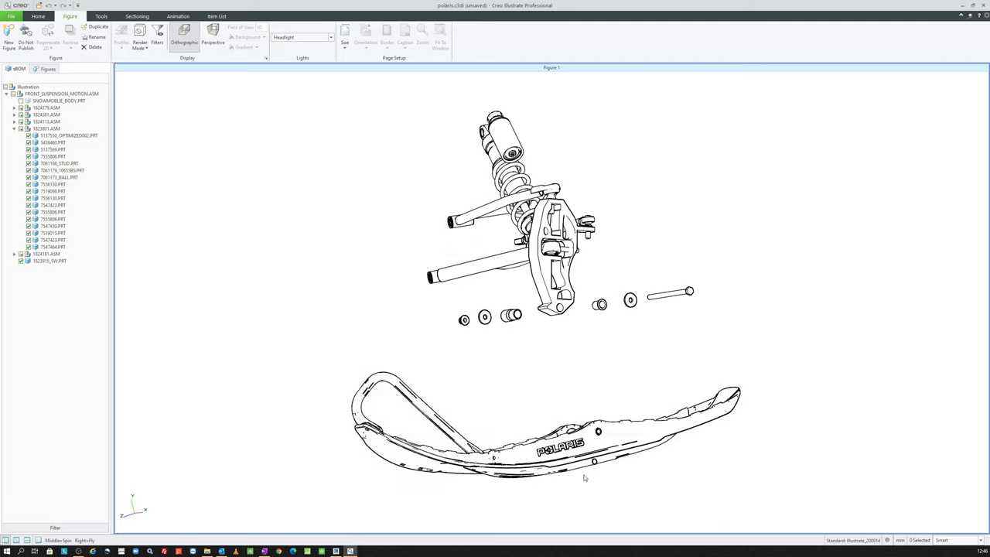
middle_click_drag(564, 336, 582, 338)
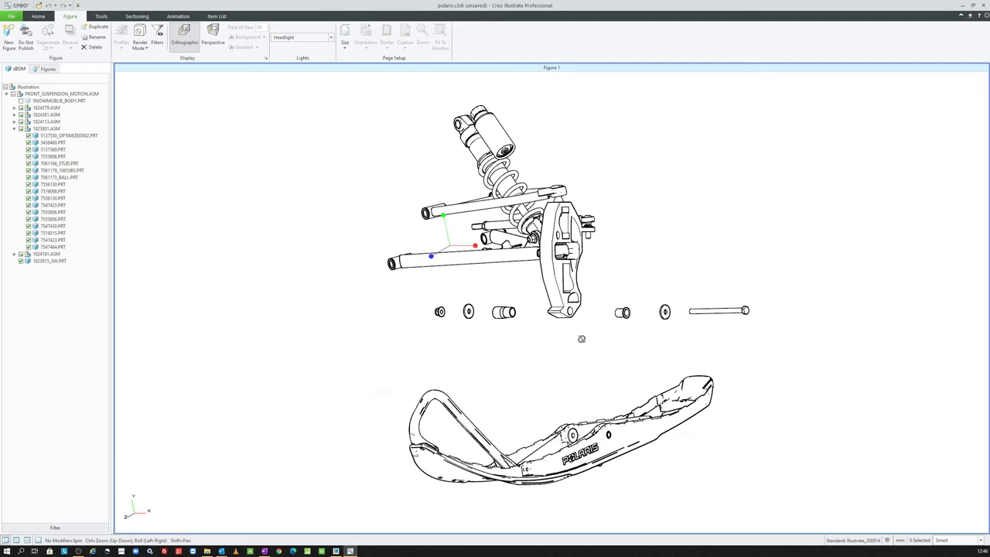